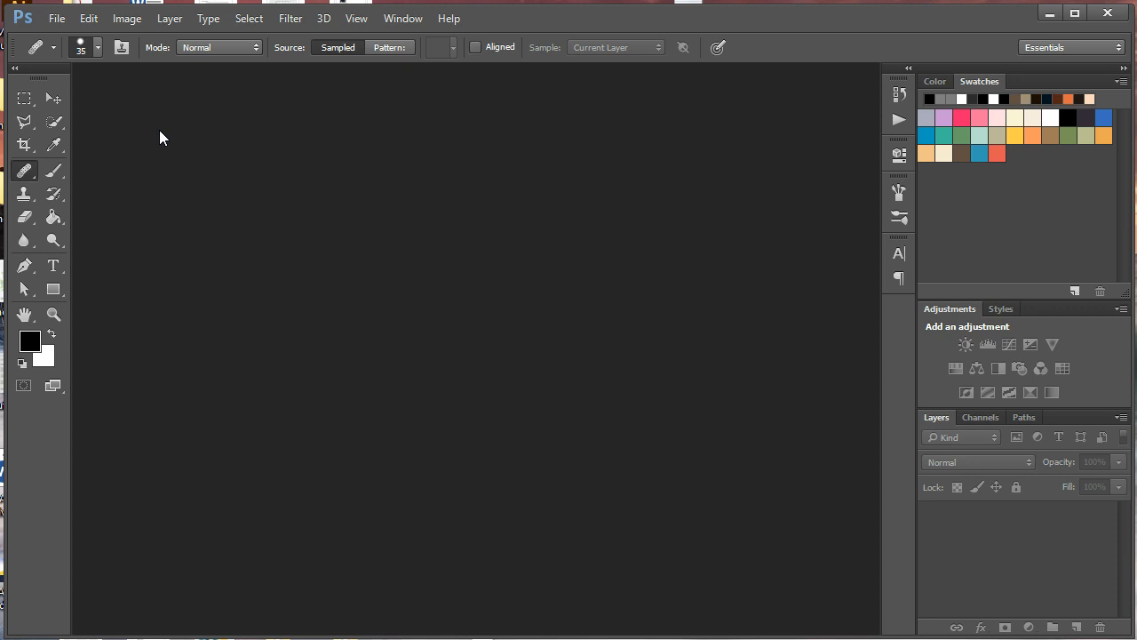
- Enable the History Log in the General preferences, saving log items to Metadata with Detailed edit log items
click(92, 21)
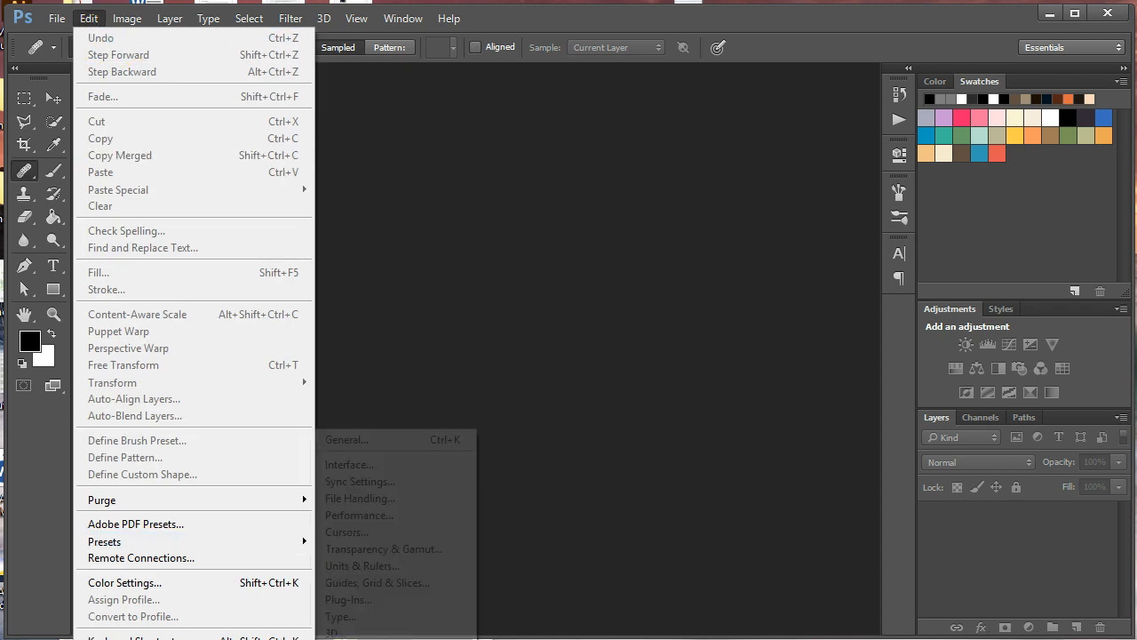
click(368, 438)
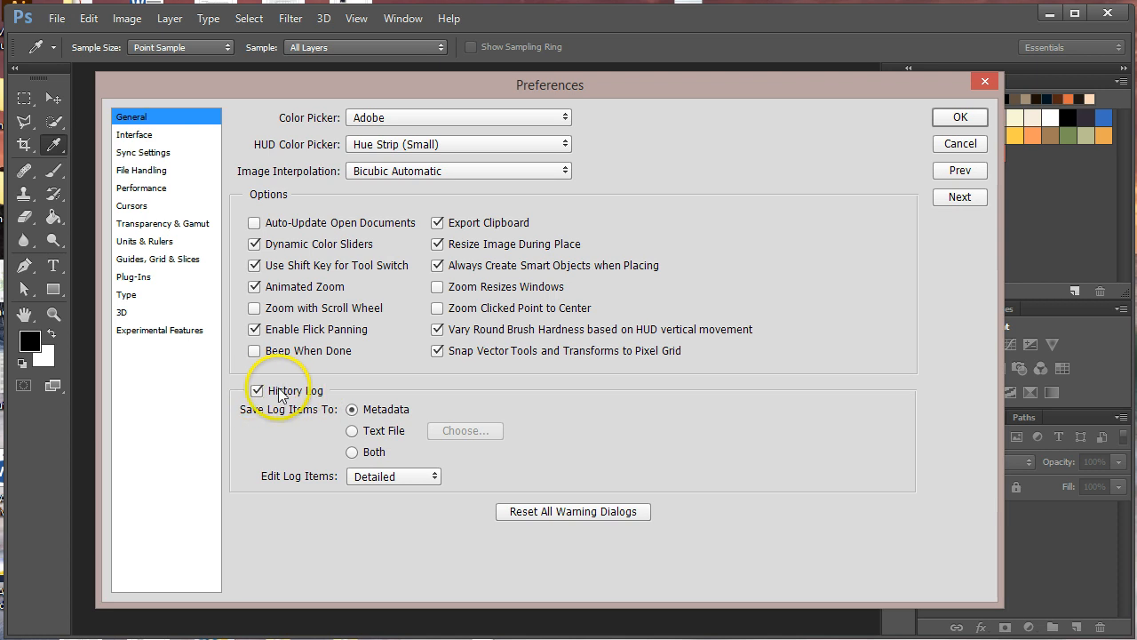
click(258, 394)
click(259, 393)
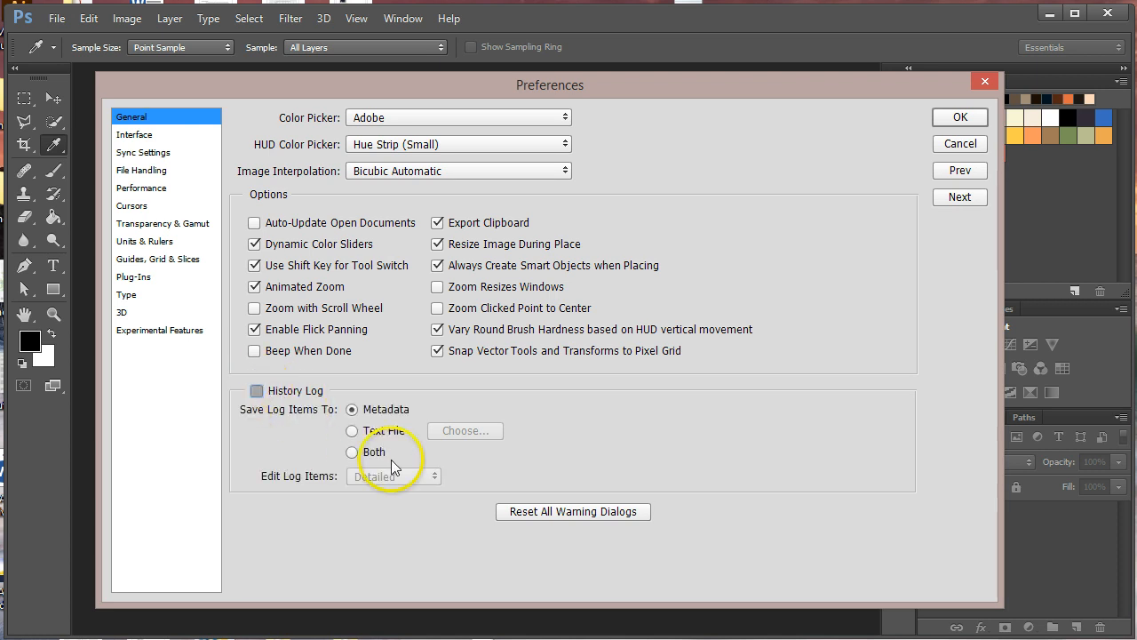
click(394, 476)
click(388, 491)
click(263, 392)
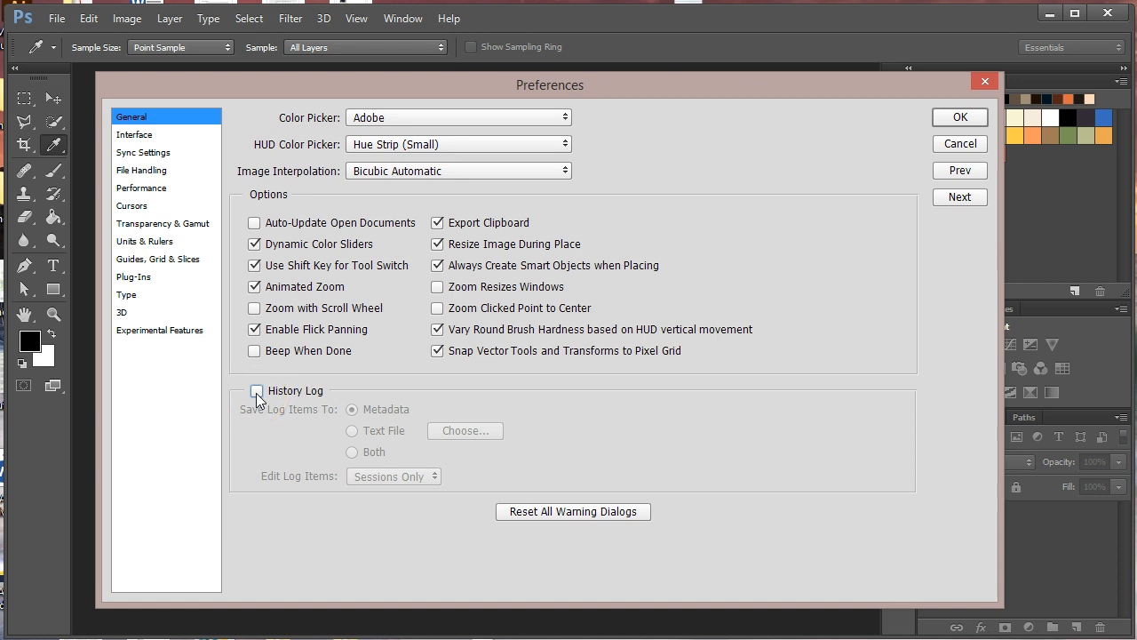
click(257, 394)
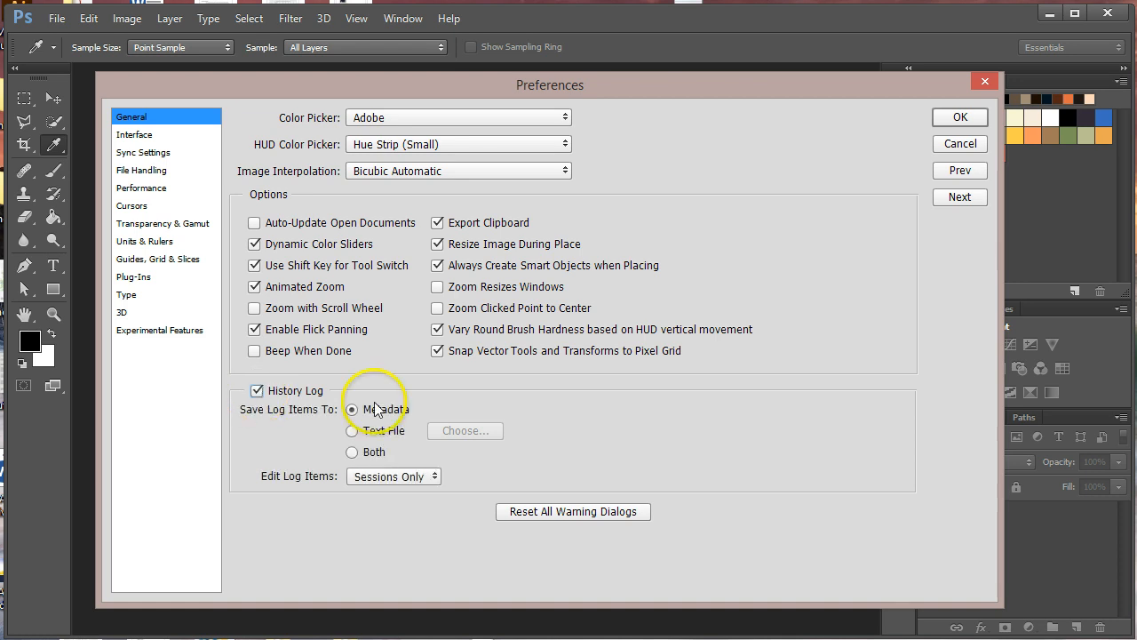
click(425, 477)
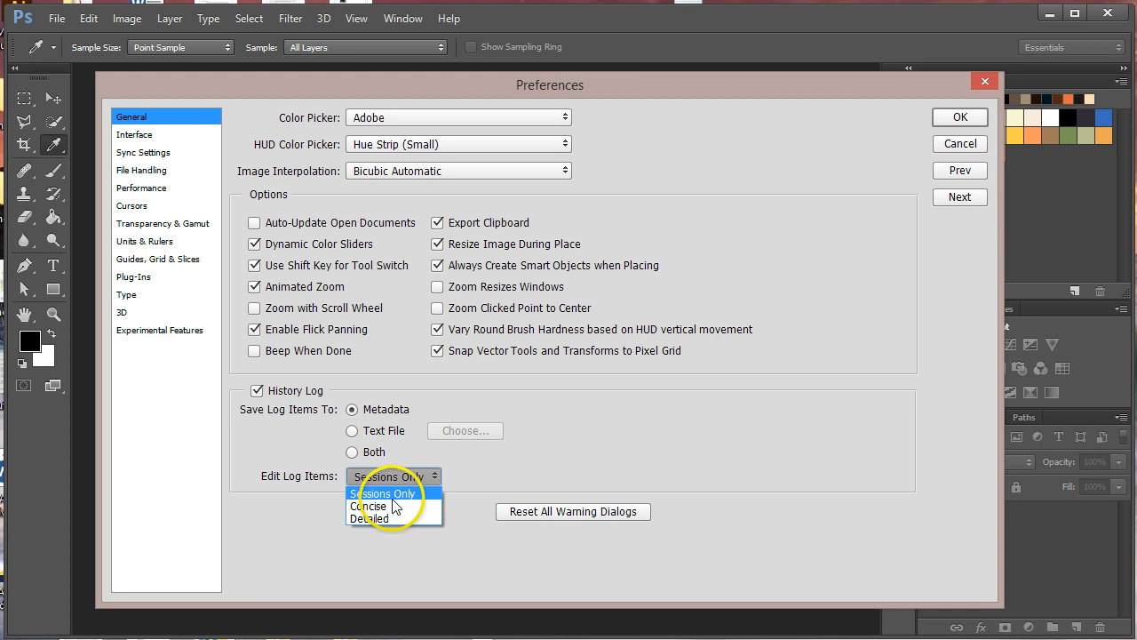
click(380, 518)
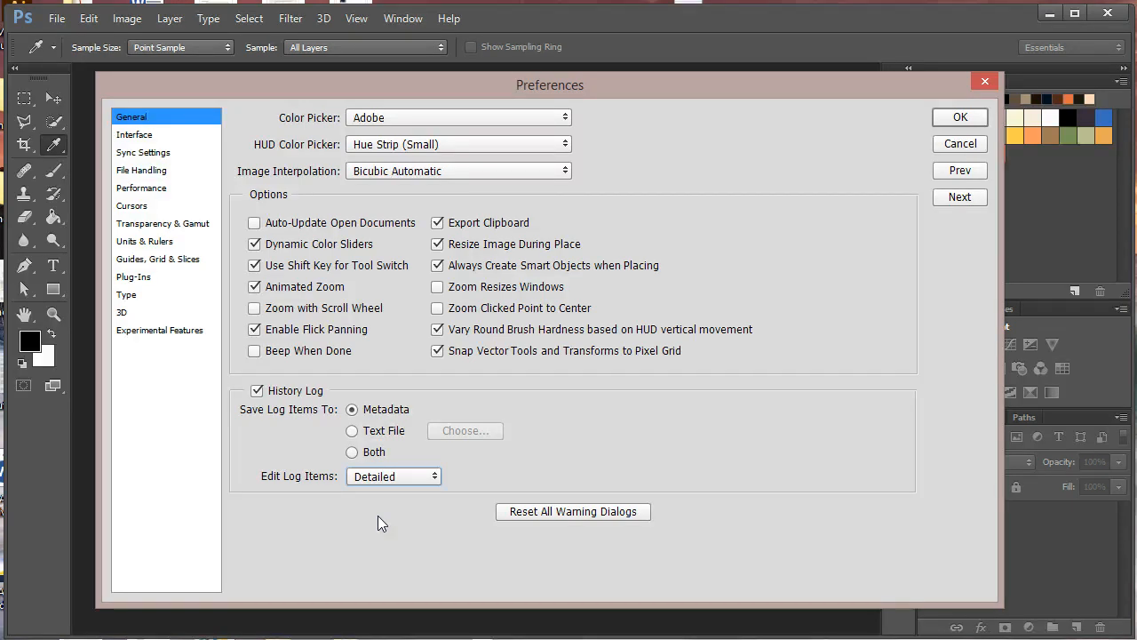
click(955, 118)
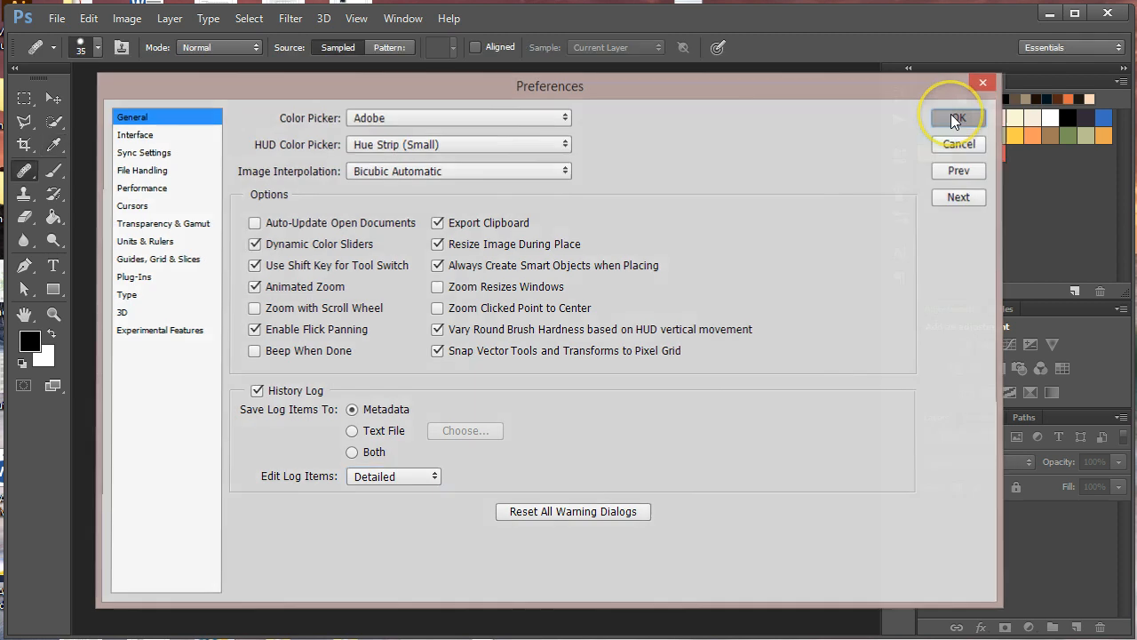
key(j)
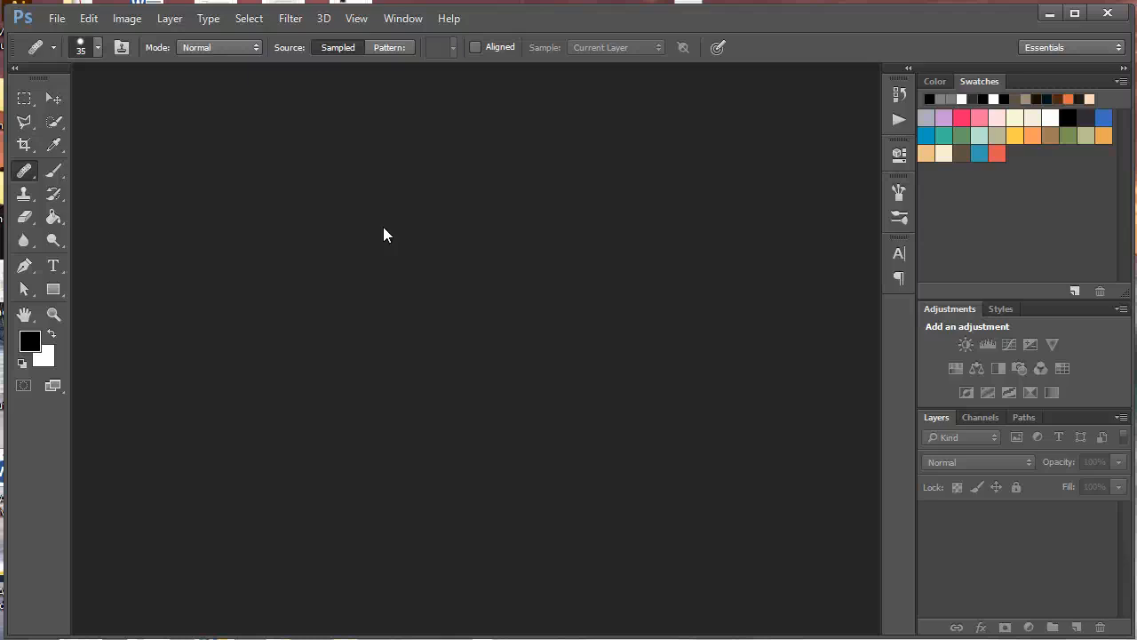
- Open the raw photo 100_0588 from the Documents location using the default Camera Raw settings
click(56, 19)
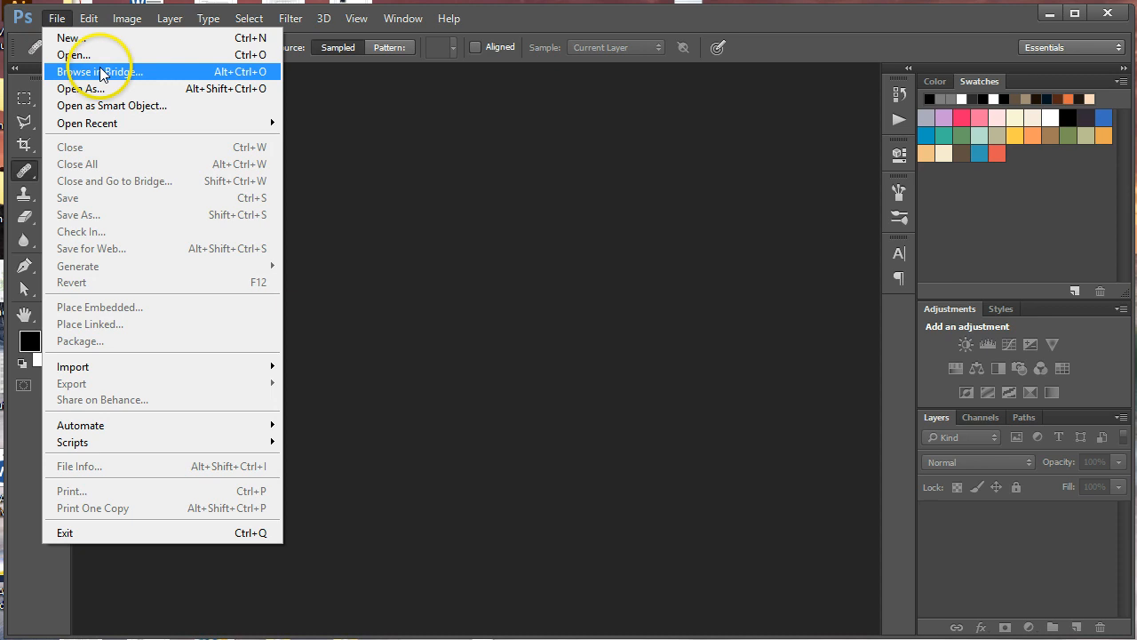
click(82, 59)
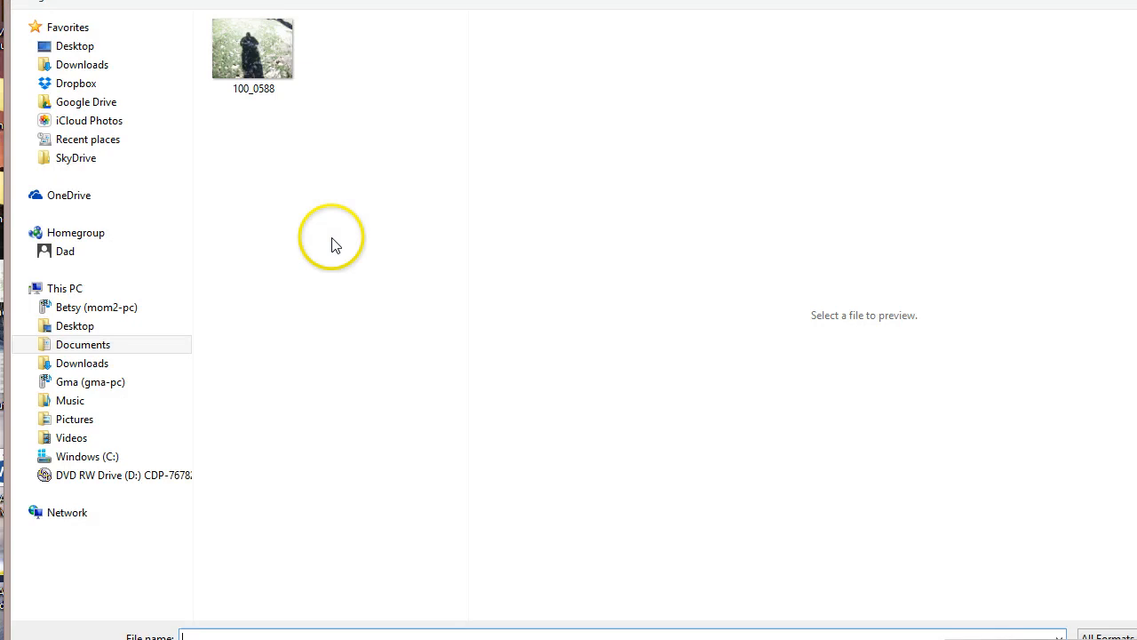
click(258, 57)
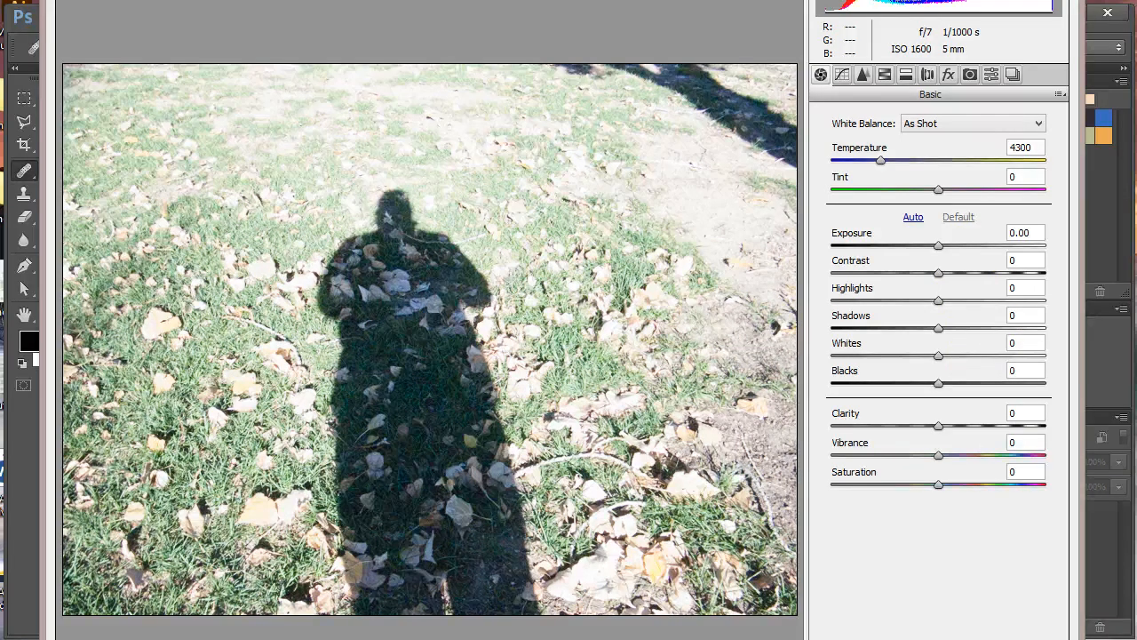
key(Escape)
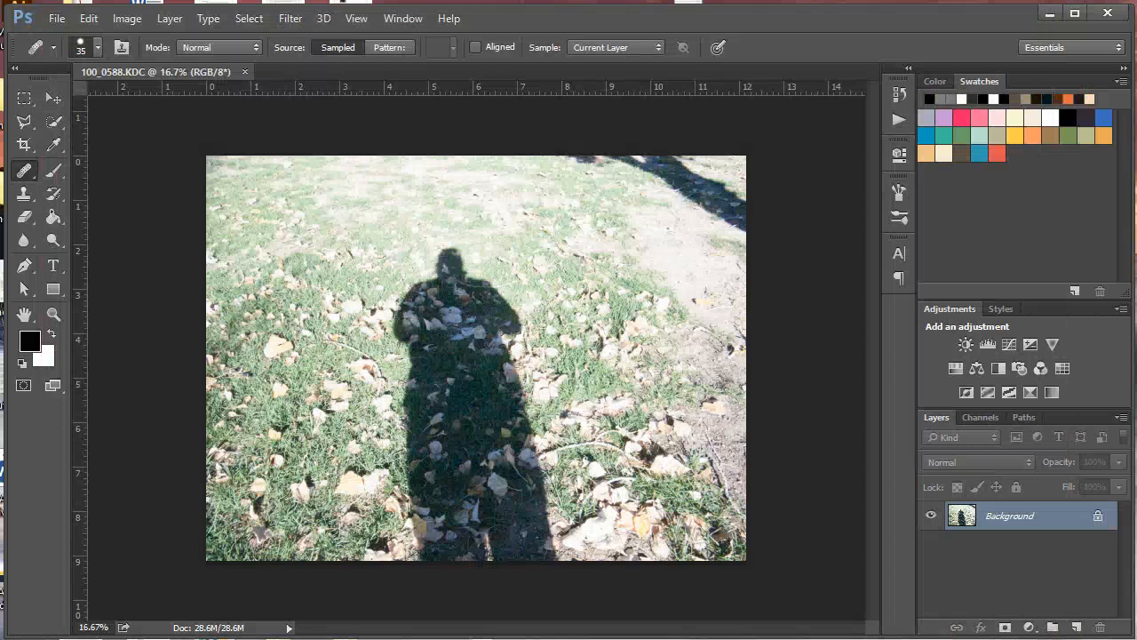
- Examine the photo's file information, covering the Basic, Camera Data and Photoshop history sections, including the logged file path
click(55, 17)
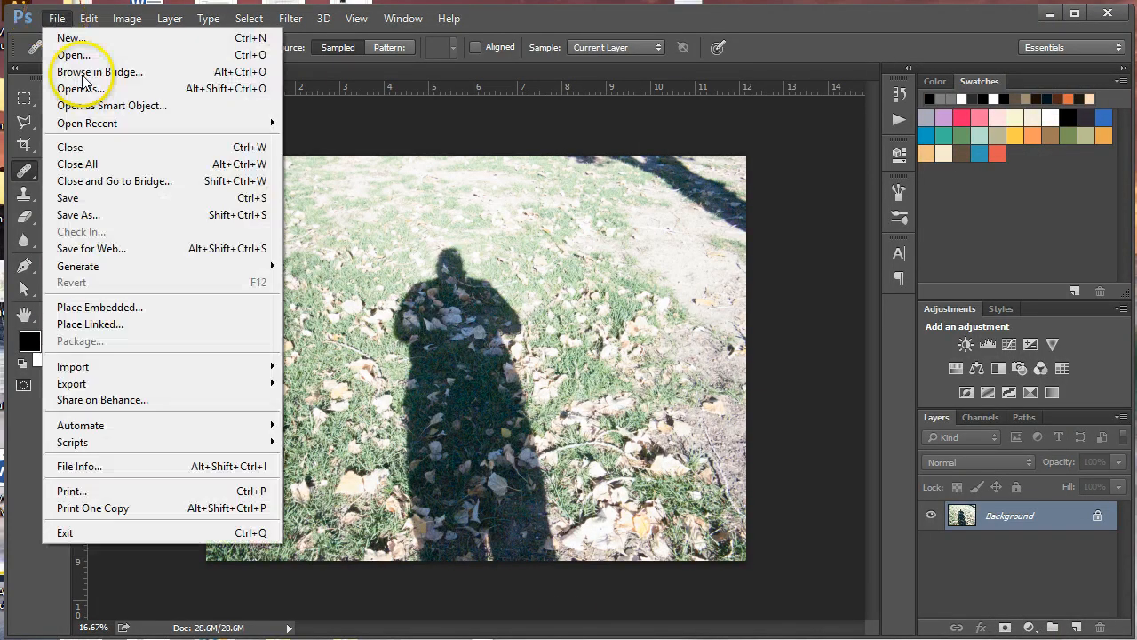
click(108, 467)
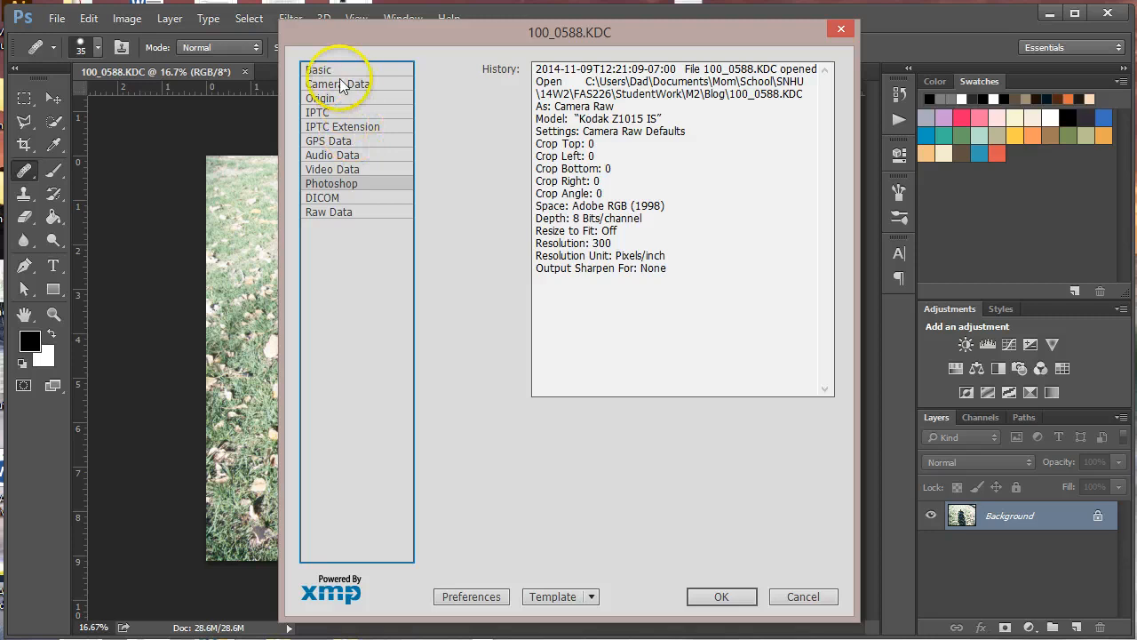
click(318, 71)
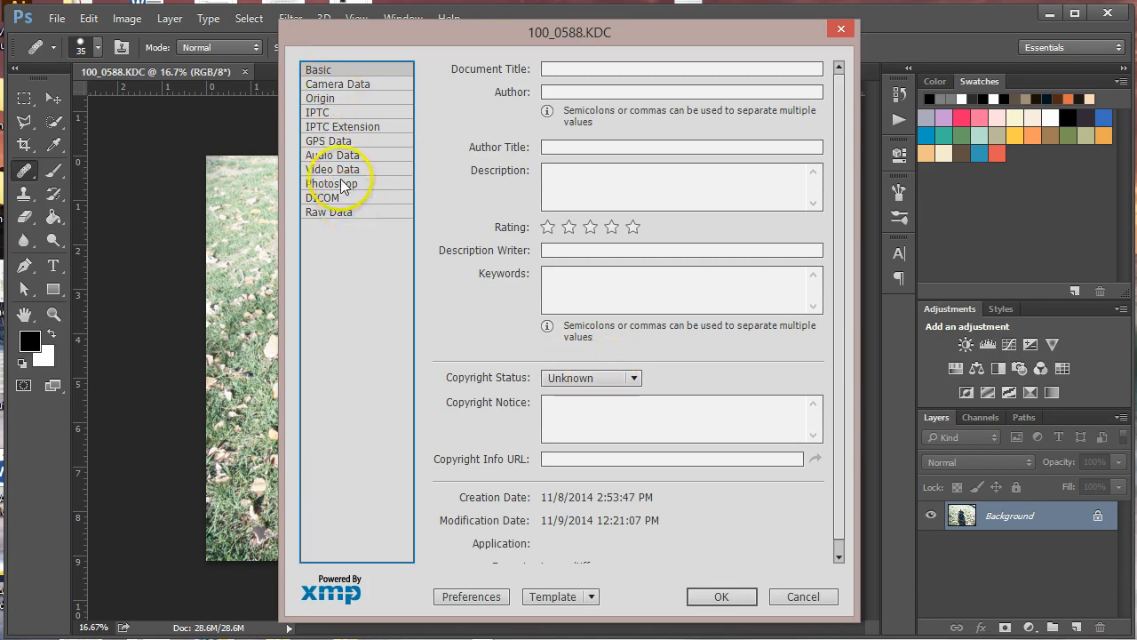
click(334, 86)
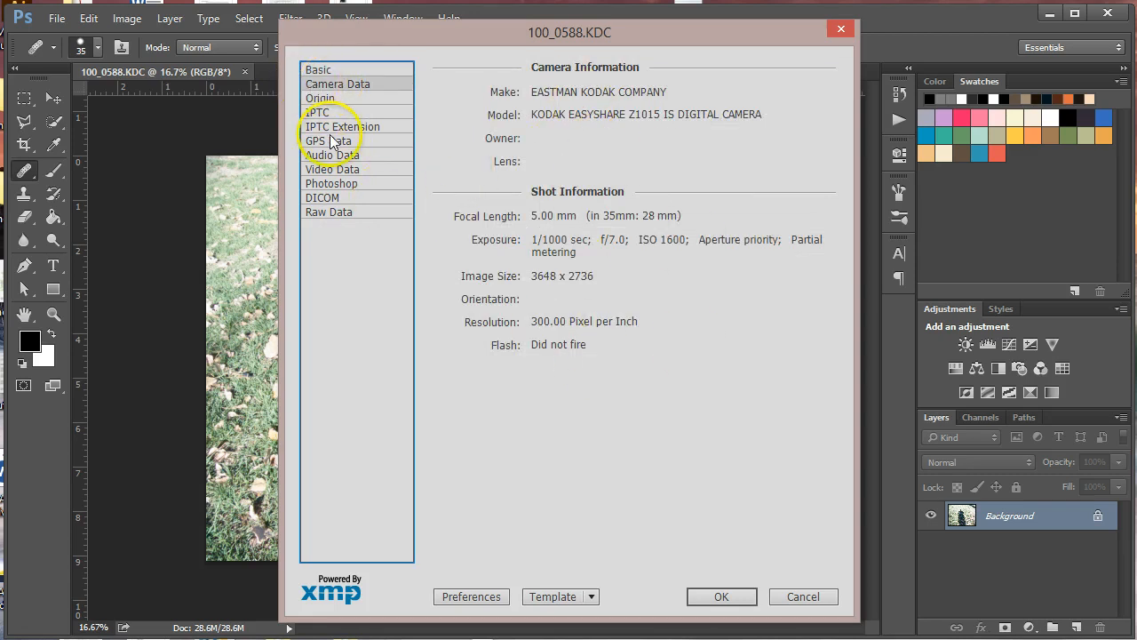
click(331, 187)
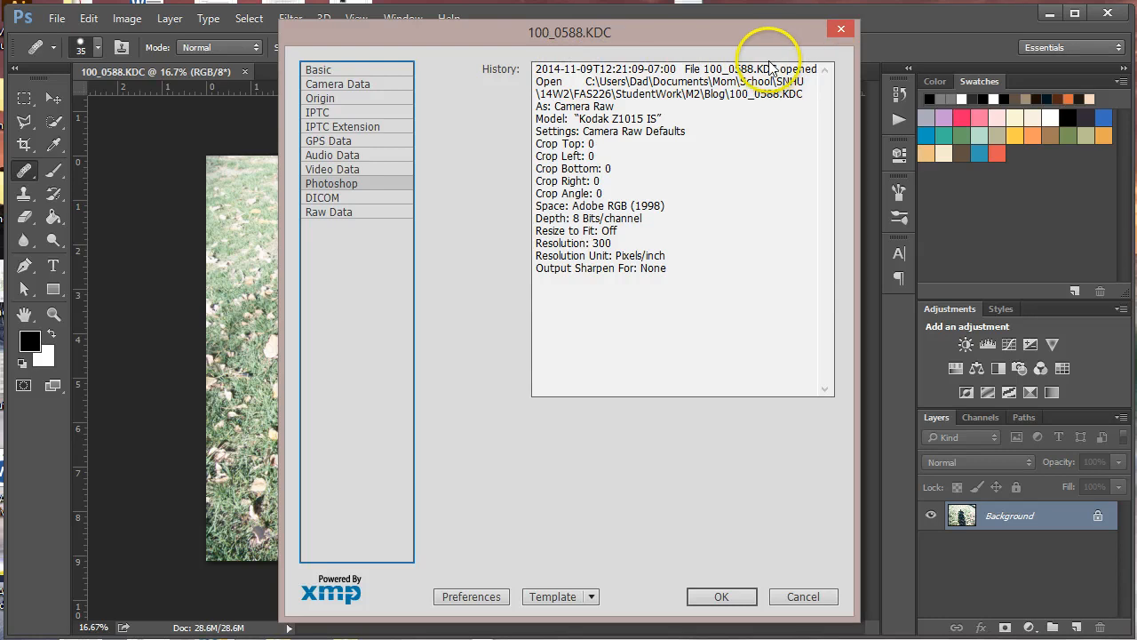
drag(586, 80, 803, 93)
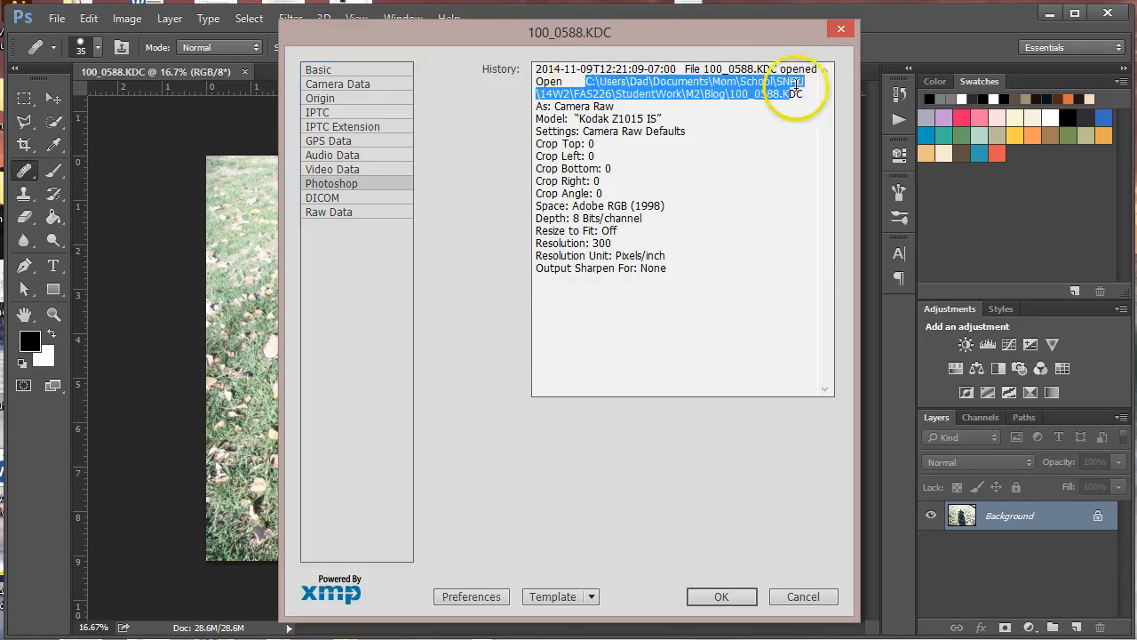
click(670, 111)
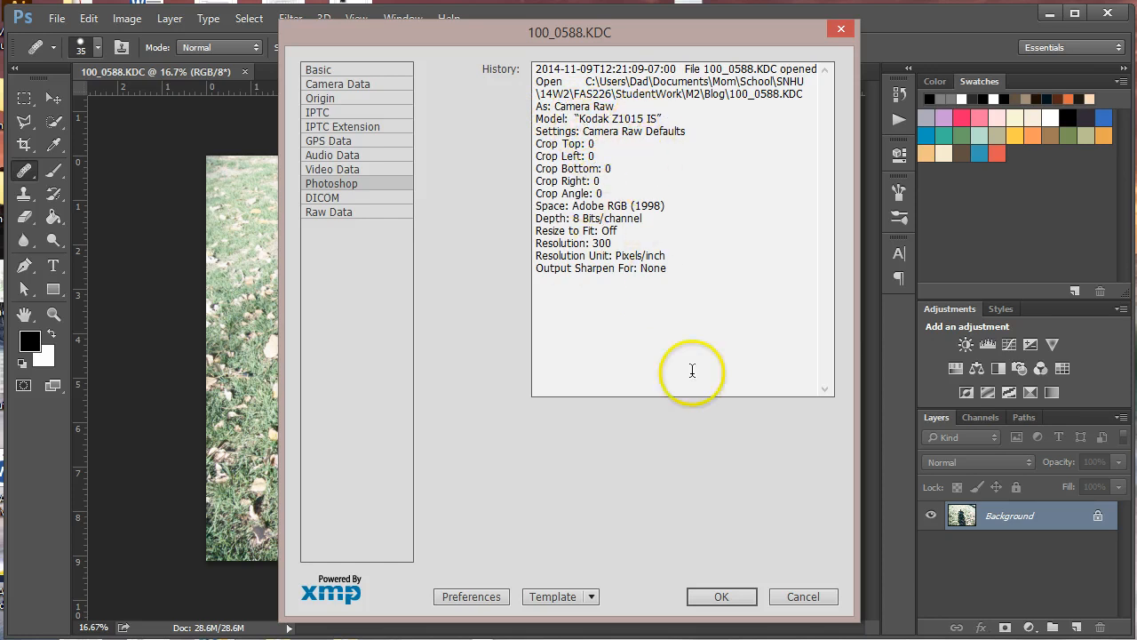
click(720, 596)
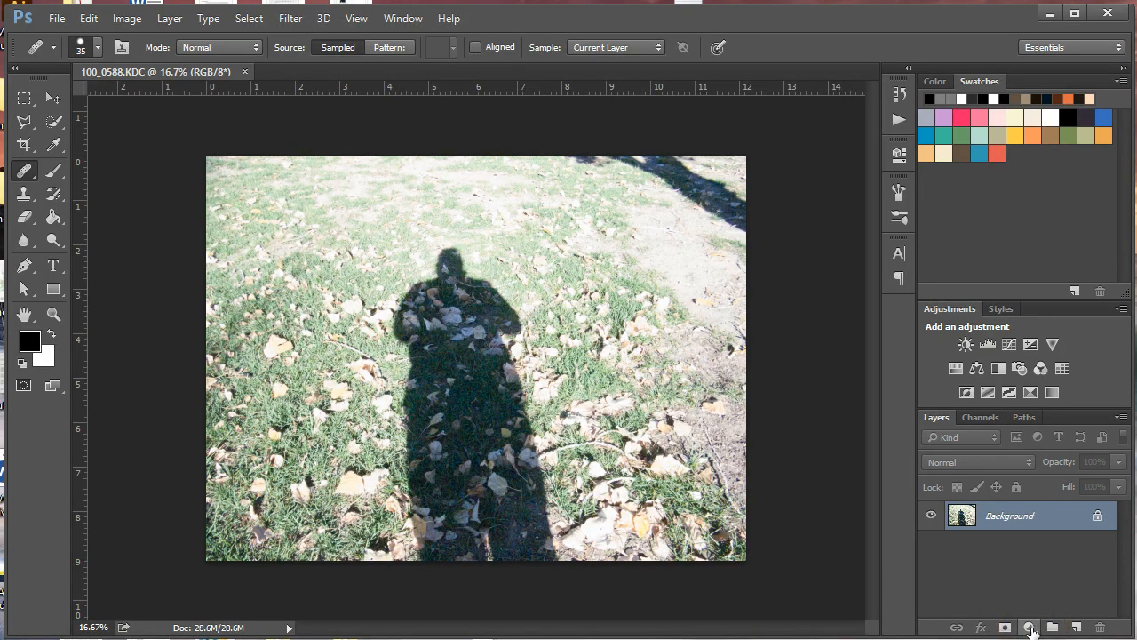
- Add a Black & White adjustment layer above the Background and apply the Neutral Density preset
click(1029, 627)
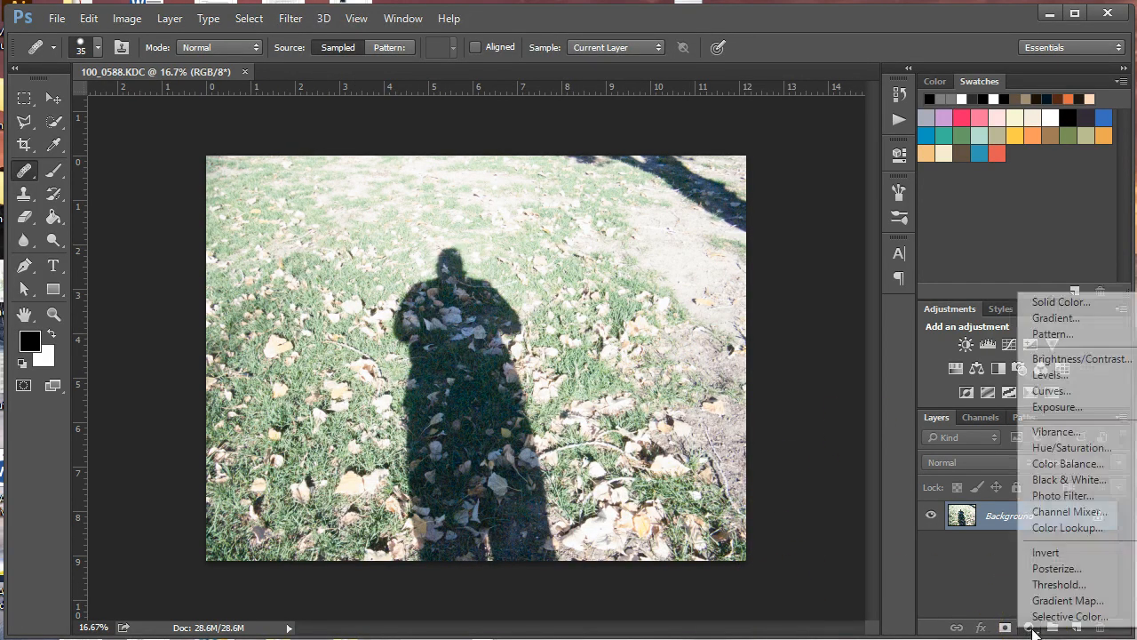
click(1073, 480)
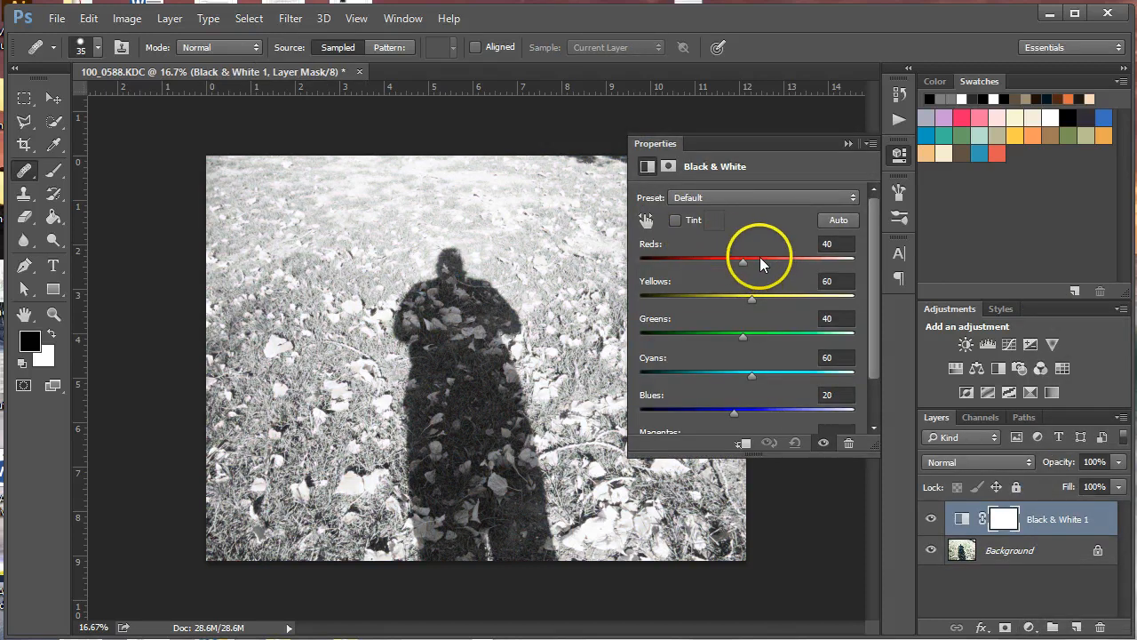
click(786, 198)
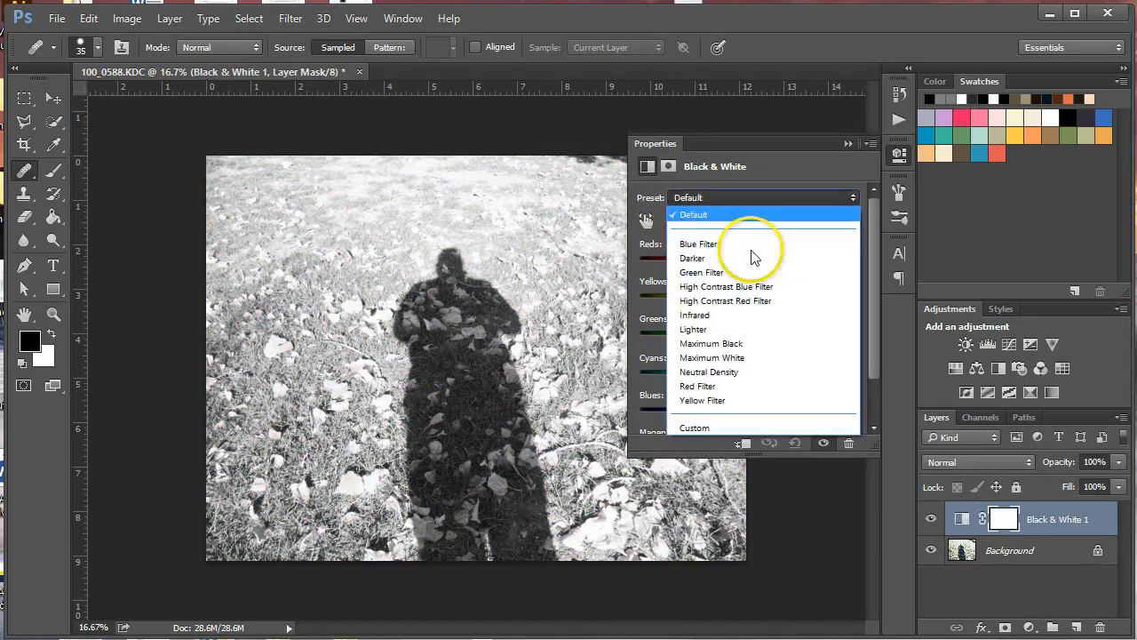
click(740, 373)
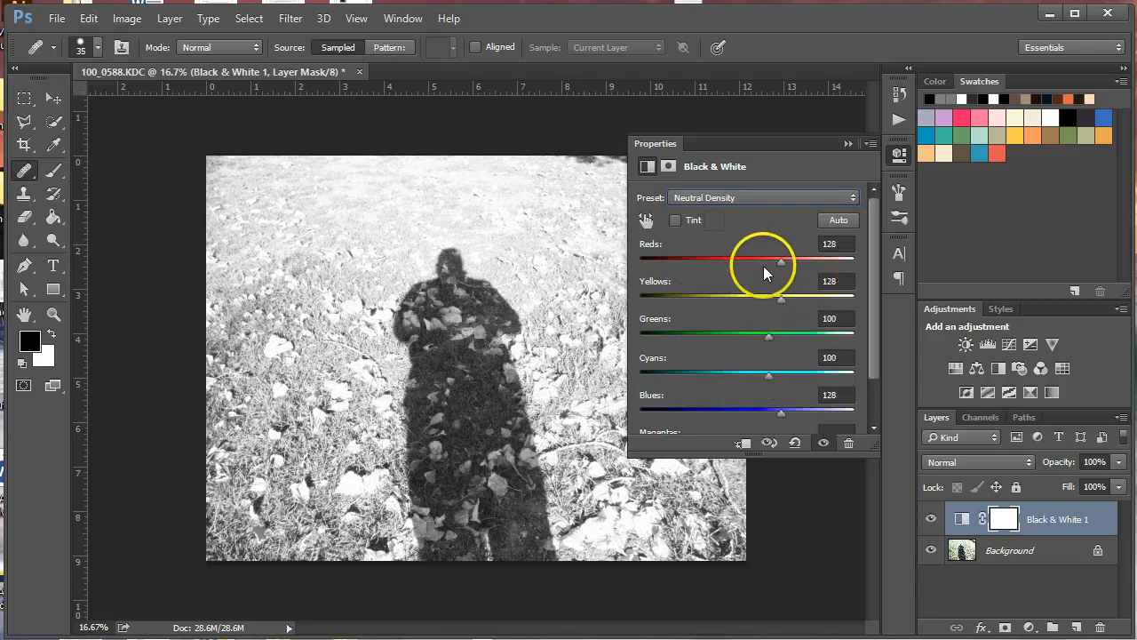
- Darken the Black & White mix by setting Yellows to -43, Greens to 17, Magentas to -76 and Cyans to -93
drag(781, 297, 707, 297)
drag(770, 335, 733, 335)
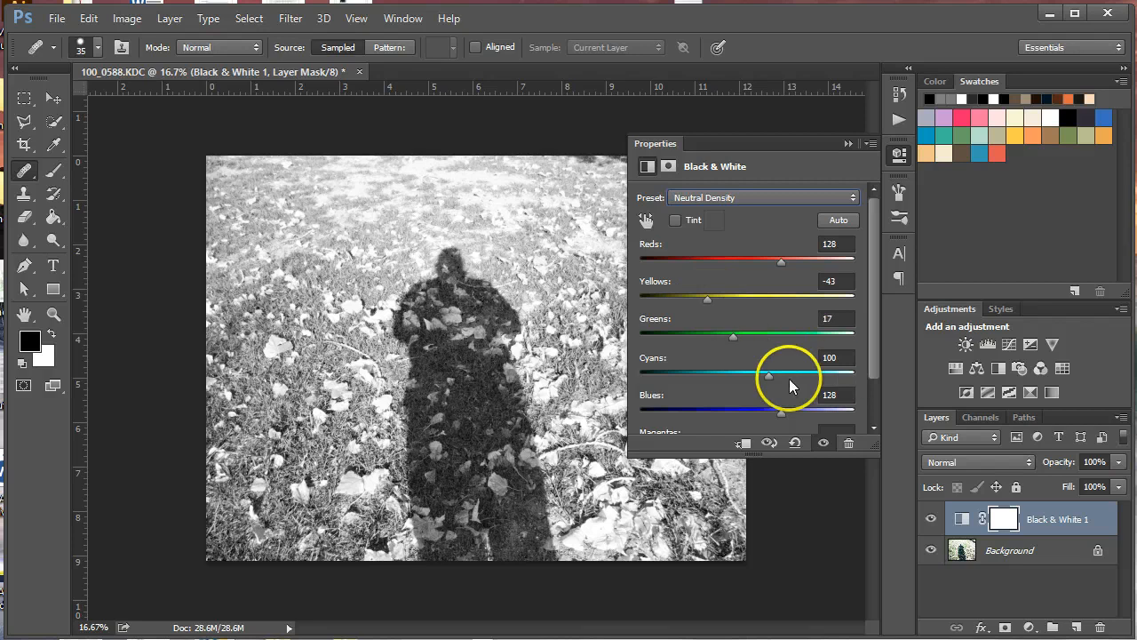
drag(878, 297, 869, 358)
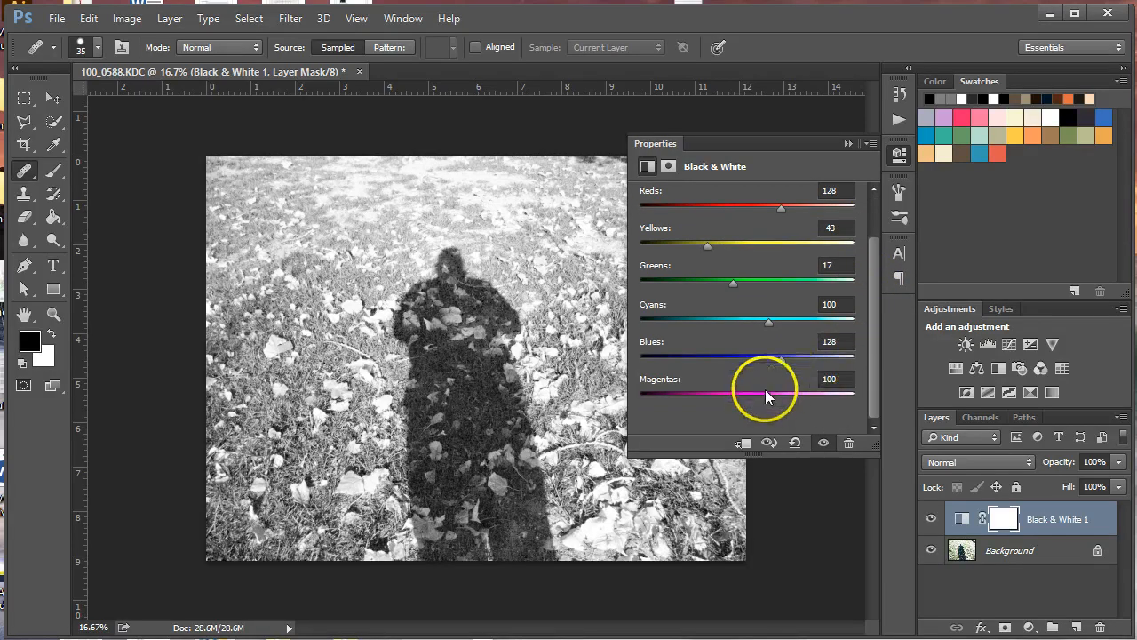
drag(766, 393, 693, 395)
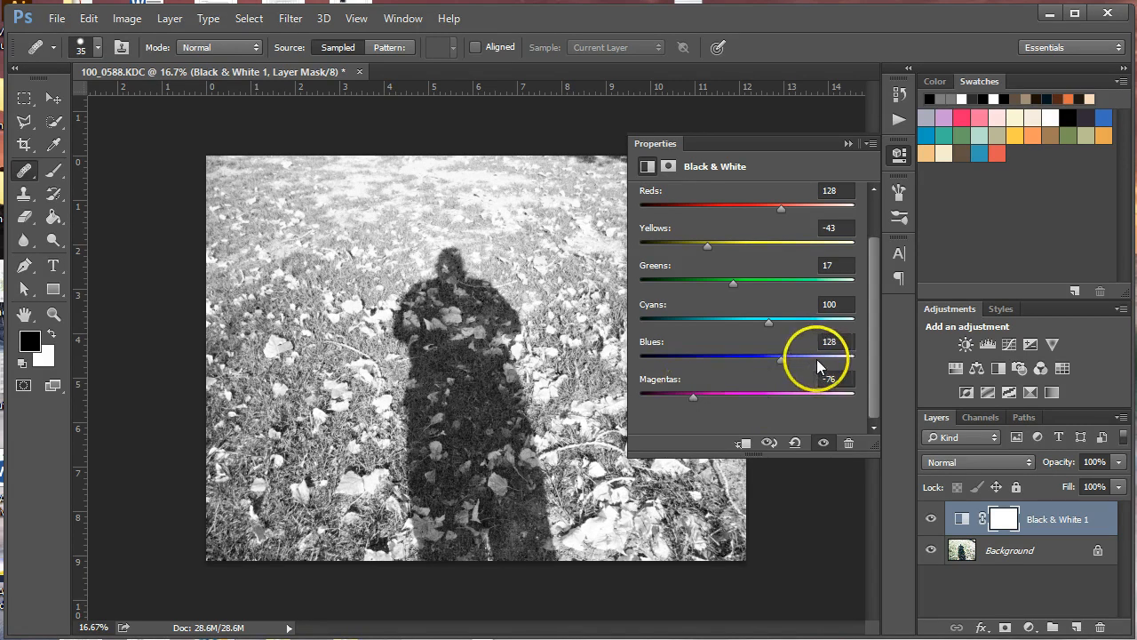
drag(767, 323, 686, 320)
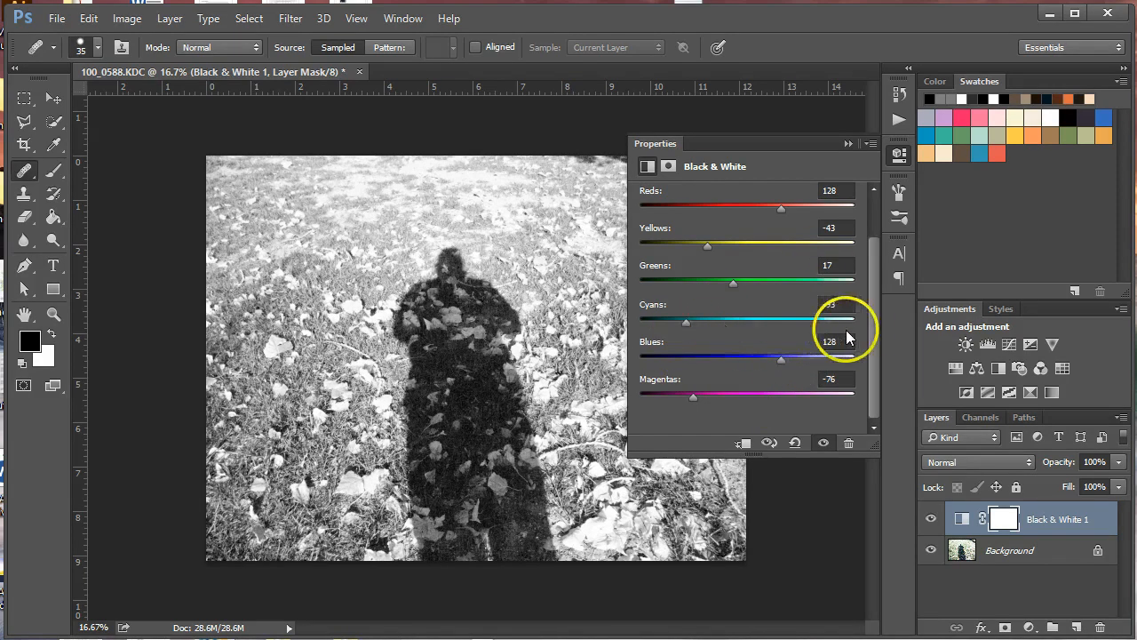
- Refine the Black & White adjustment to Greens -62 and Yellows 52, and close its properties
drag(874, 325, 869, 314)
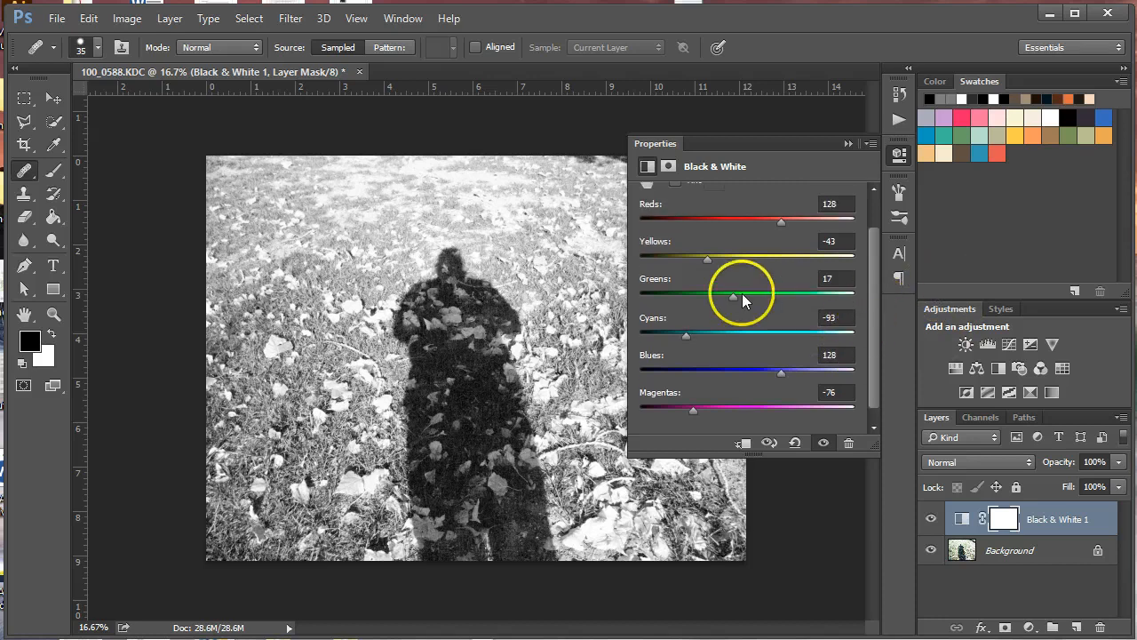
drag(737, 296, 731, 296)
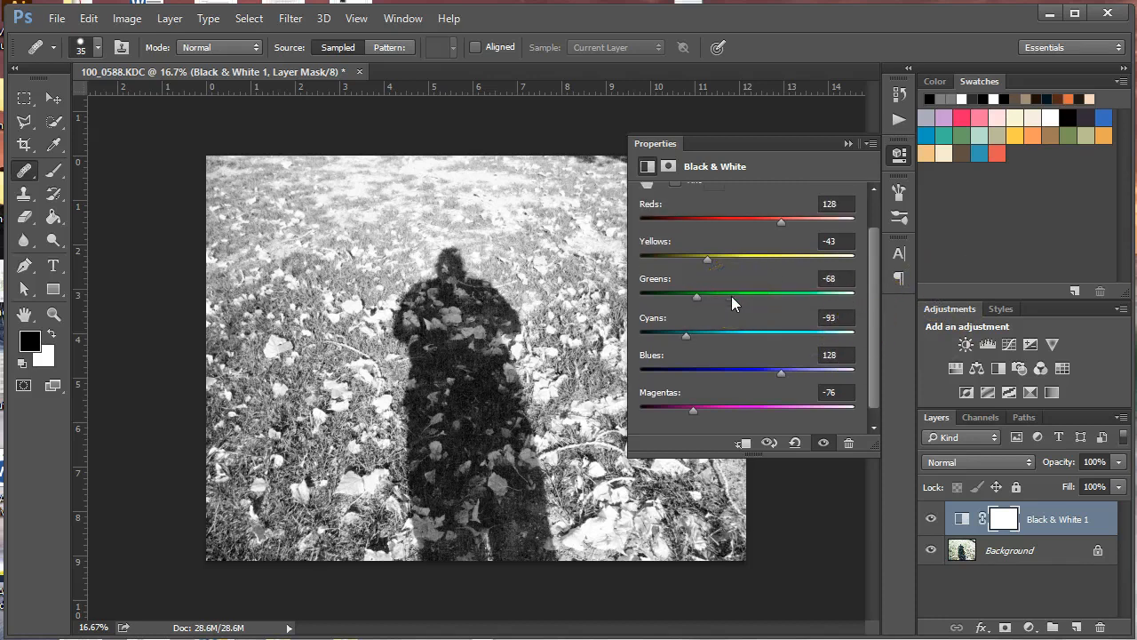
click(713, 265)
drag(707, 260, 748, 260)
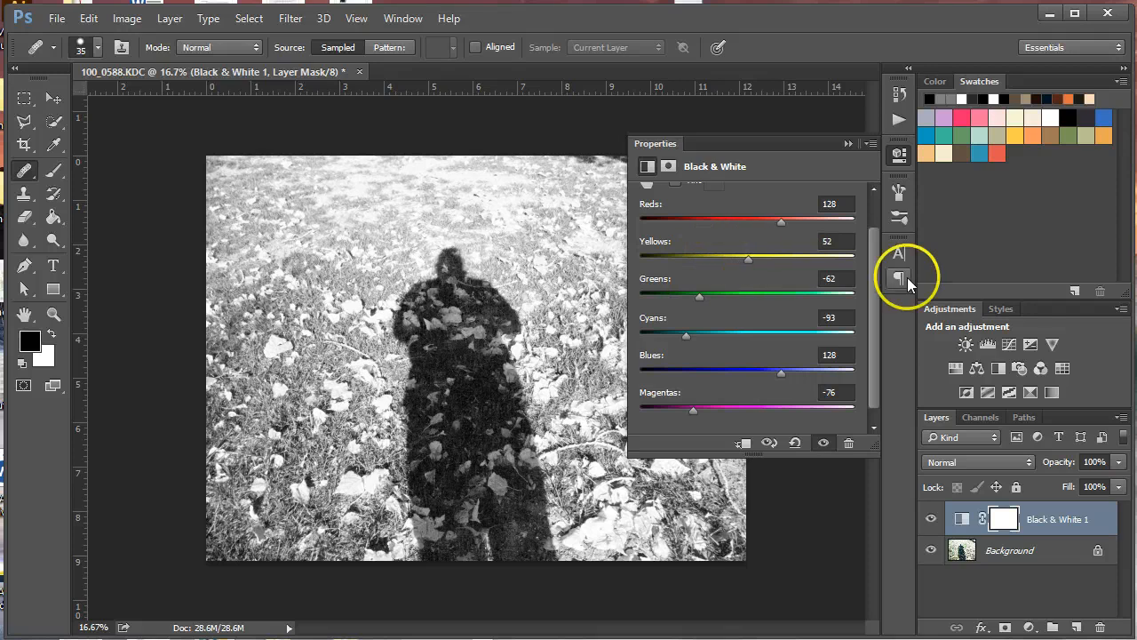
drag(876, 279, 881, 236)
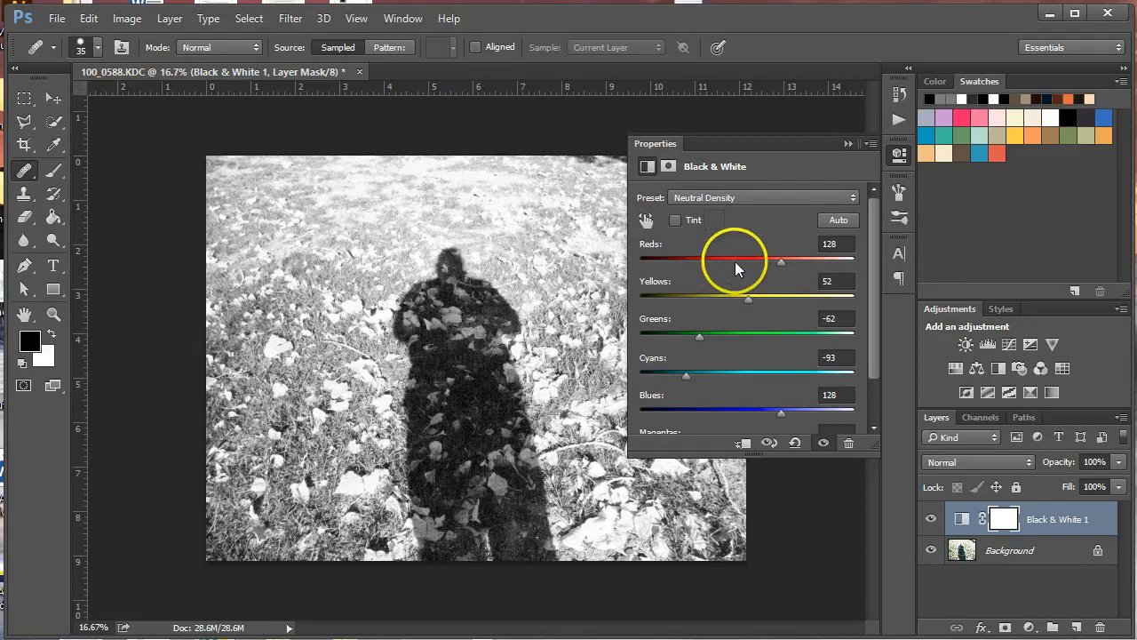
click(1066, 525)
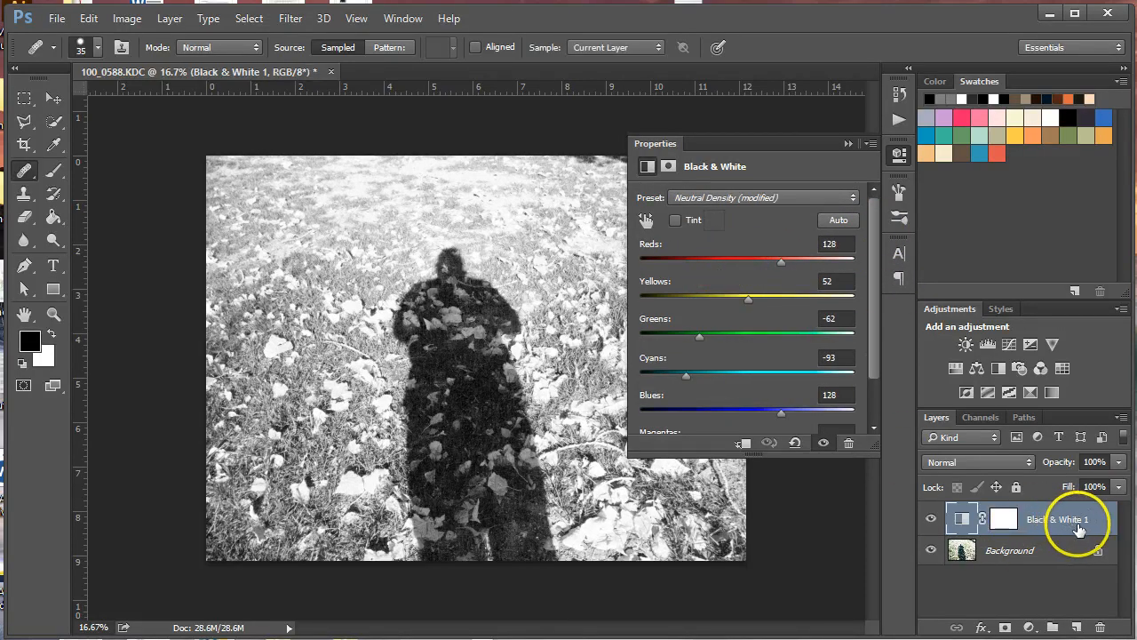
click(900, 154)
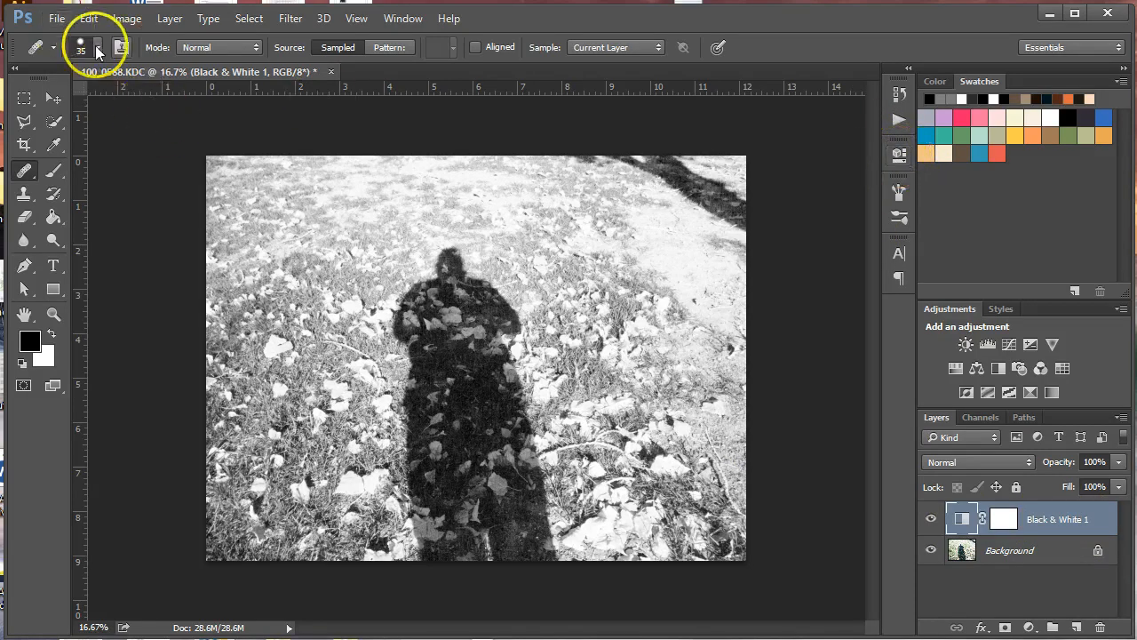
- Save the edited photo in Photoshop format as 100_0588.psd in the Blog folder, with maximized compatibility
click(57, 20)
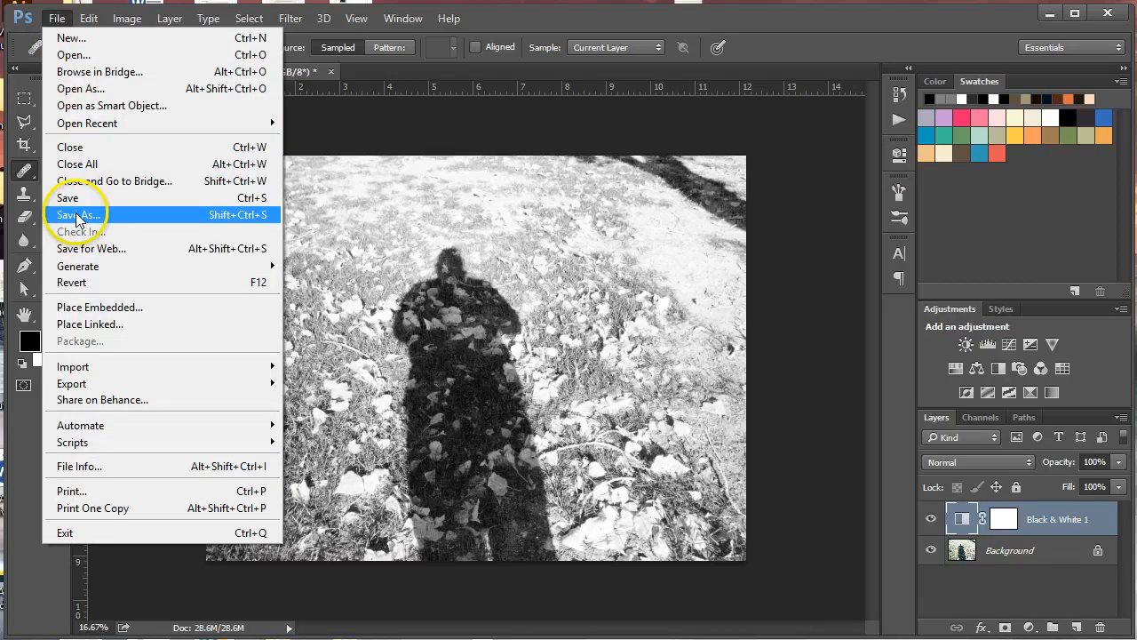
click(75, 216)
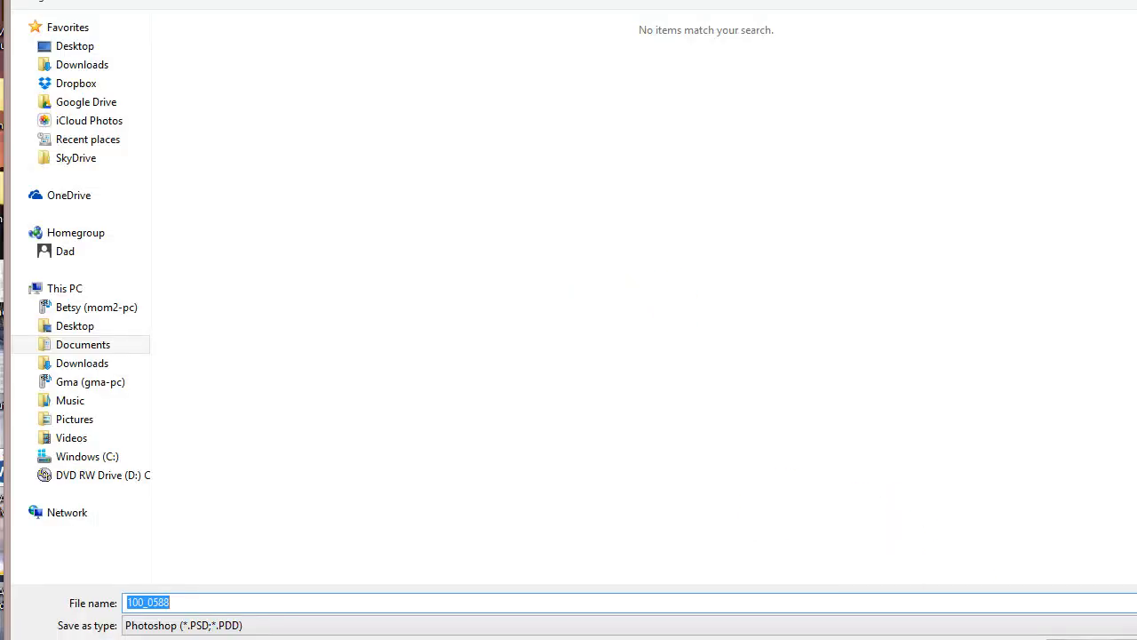
key(Return)
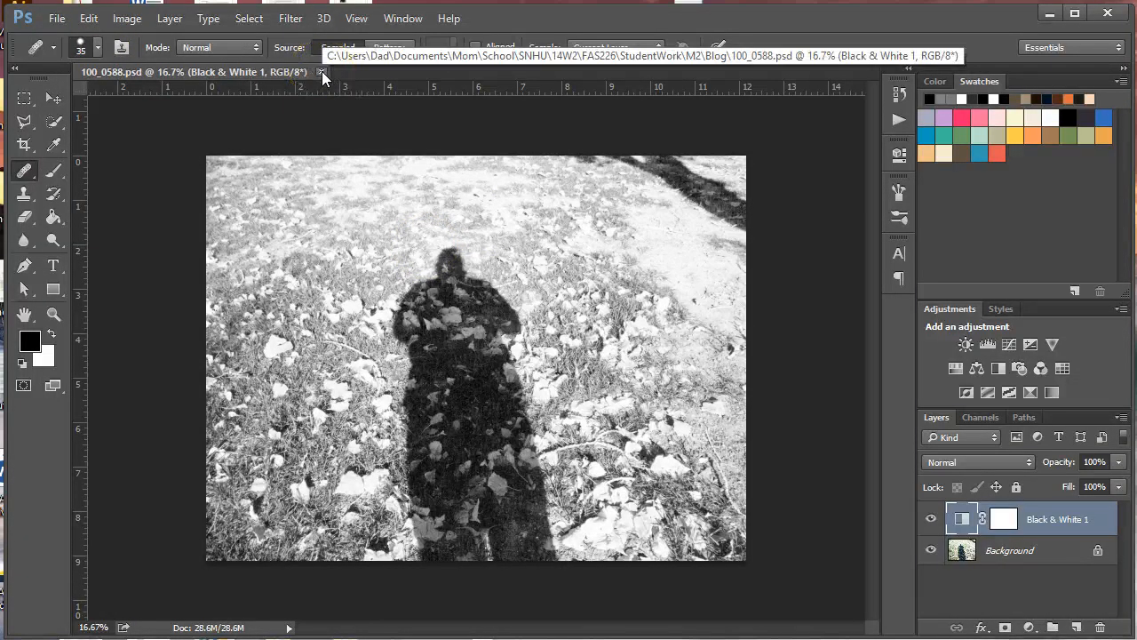
- Save a JPEG copy of the photo as 100_0588.jpg in the same folder, at quality 10
click(56, 19)
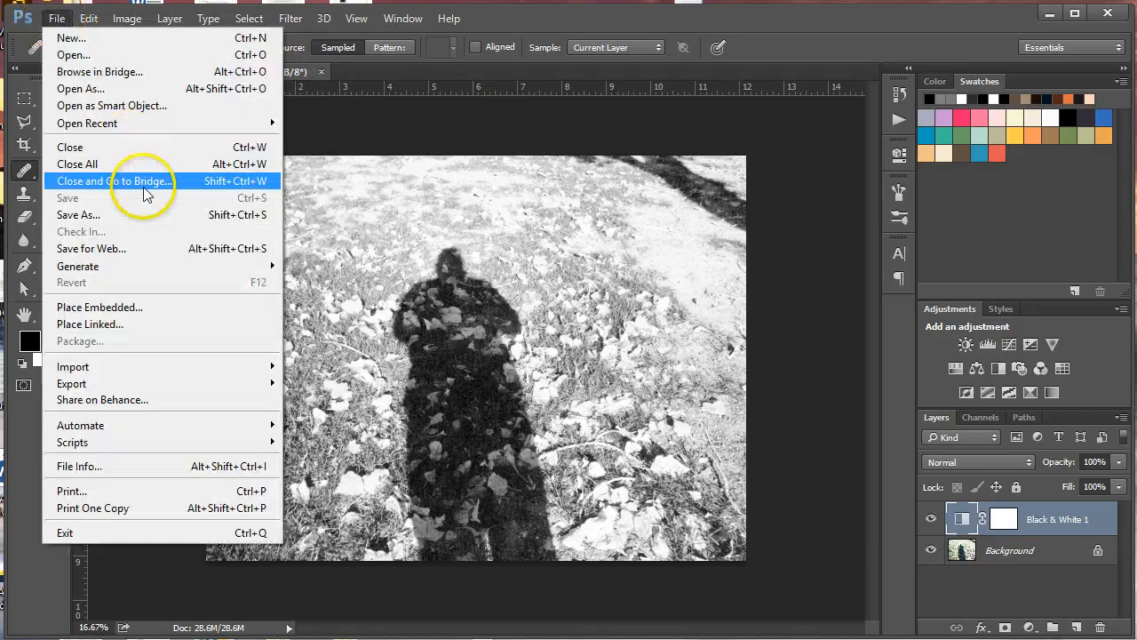
click(108, 214)
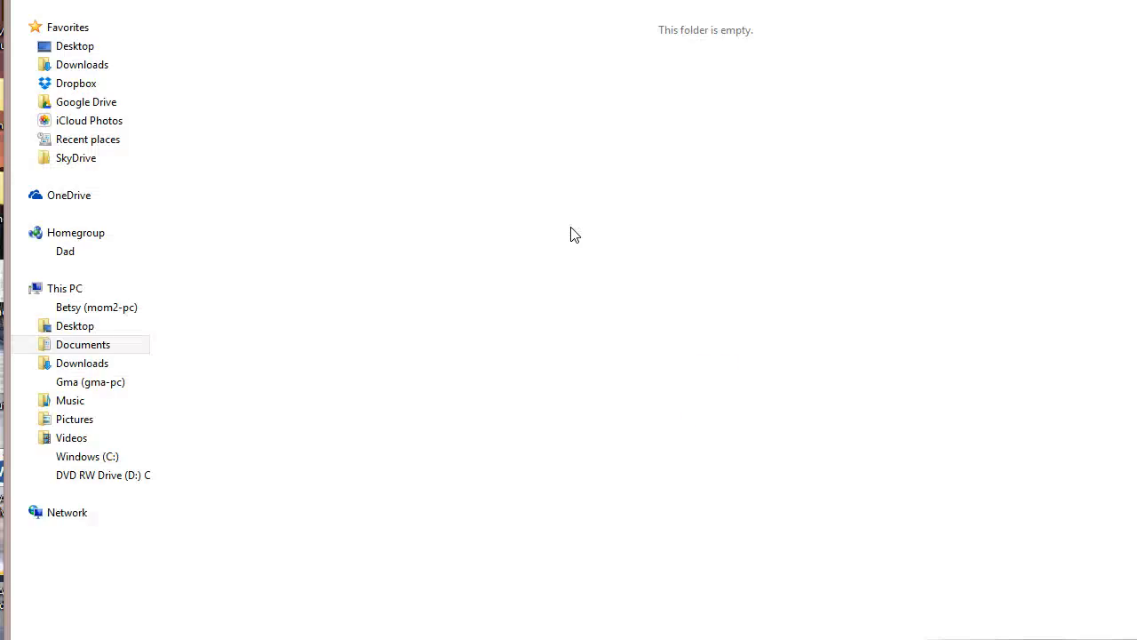
click(952, 623)
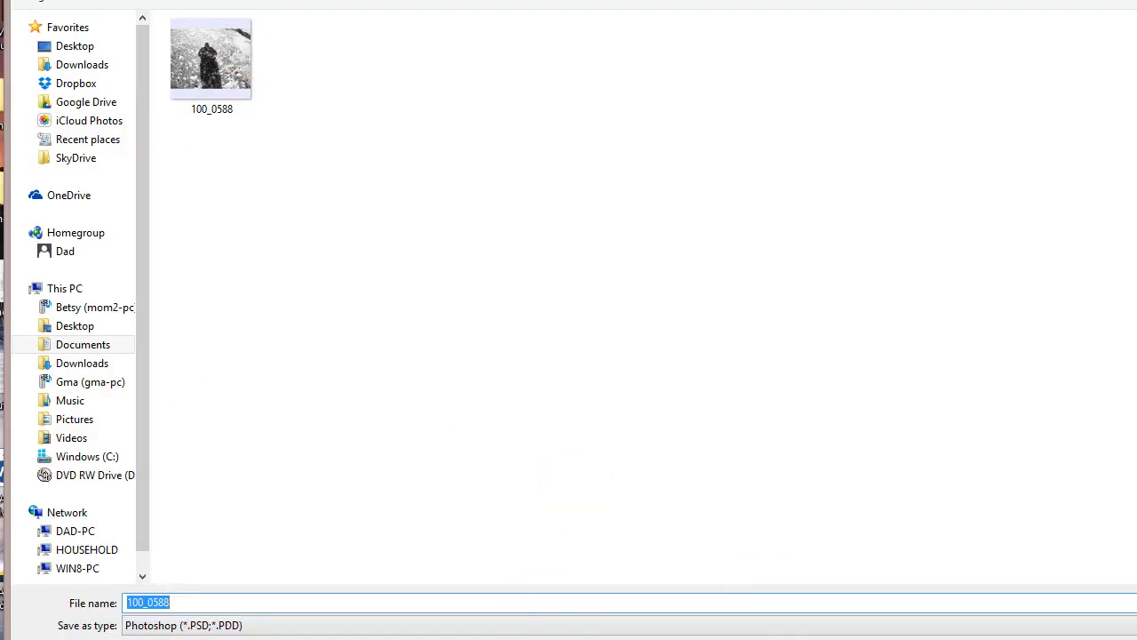
click(660, 625)
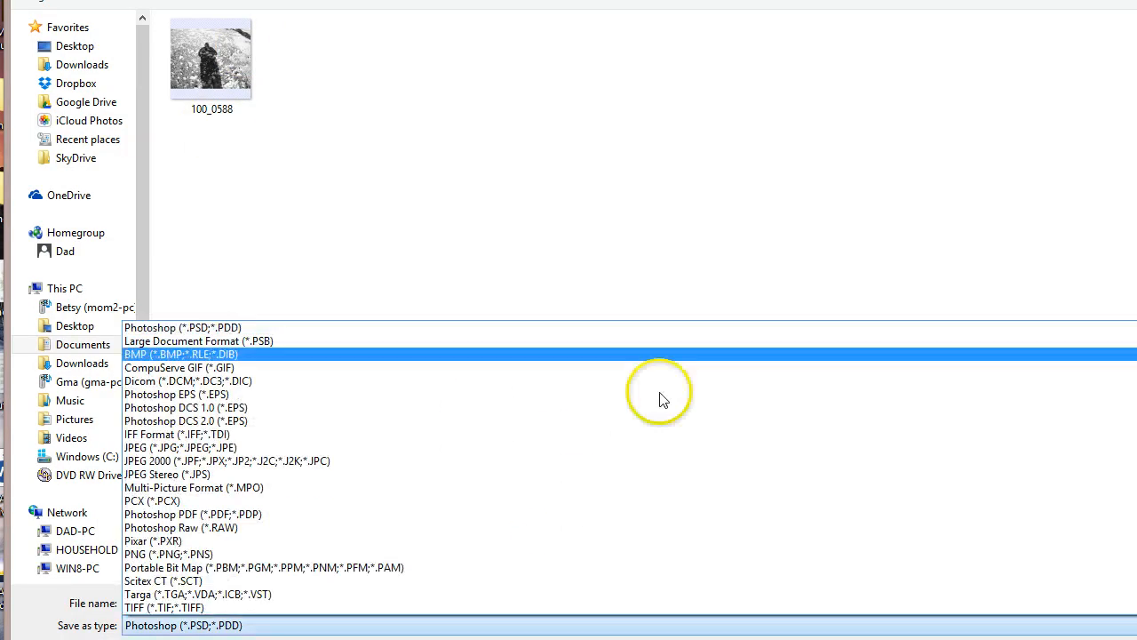
click(254, 449)
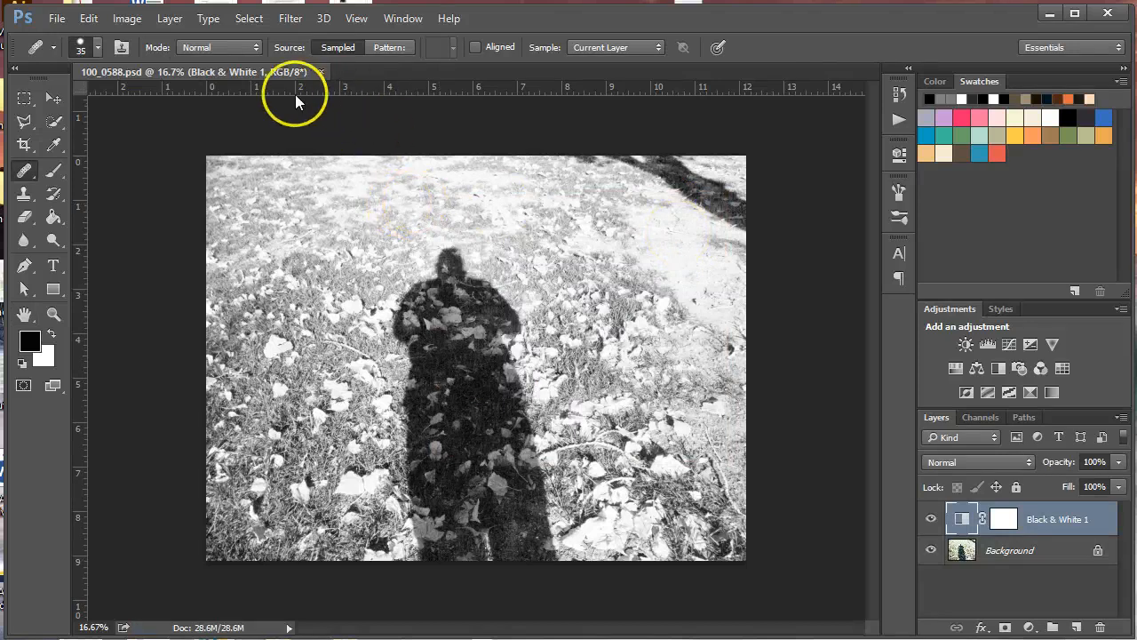
- Examine the PSD's Photoshop history in its file information, covering the save entries and the Black & White layer modifications, and close it
click(56, 18)
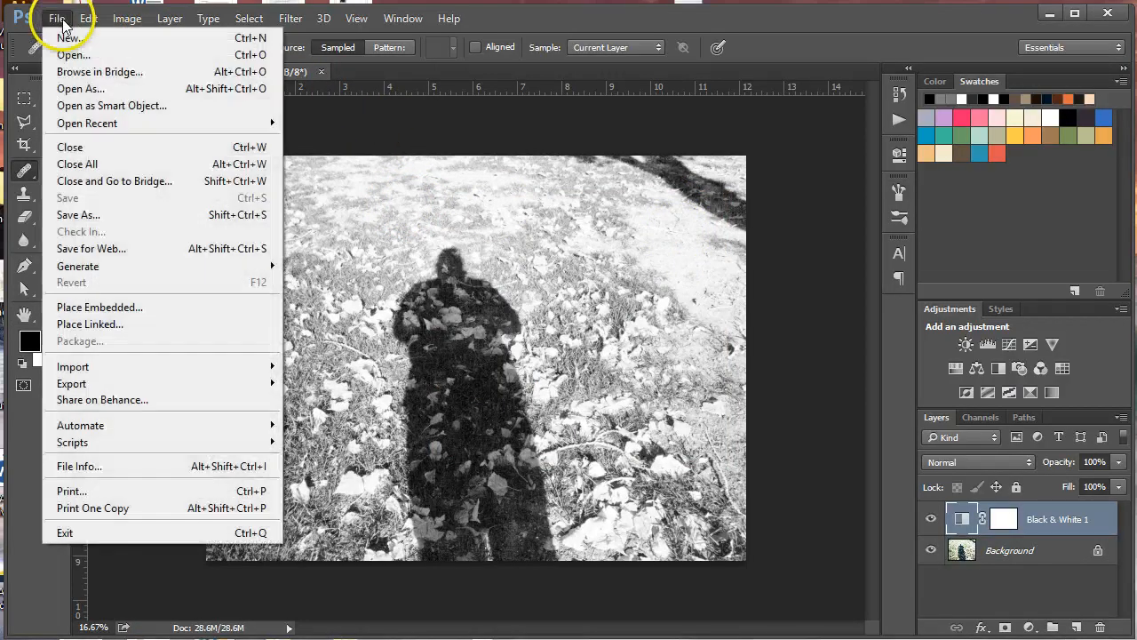
click(85, 465)
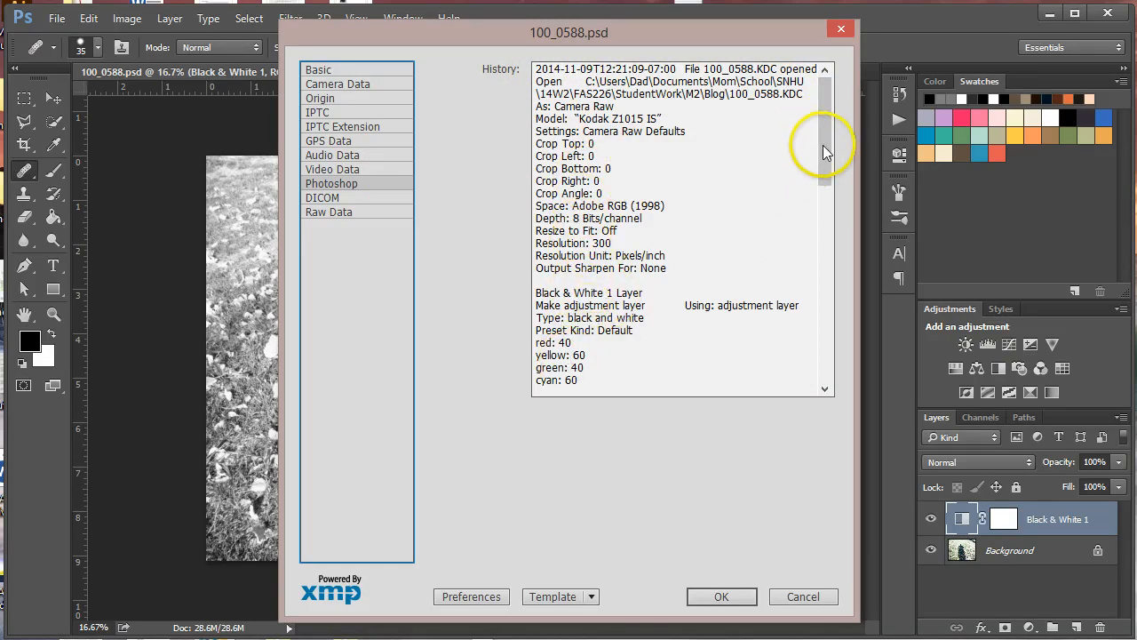
drag(823, 145, 824, 308)
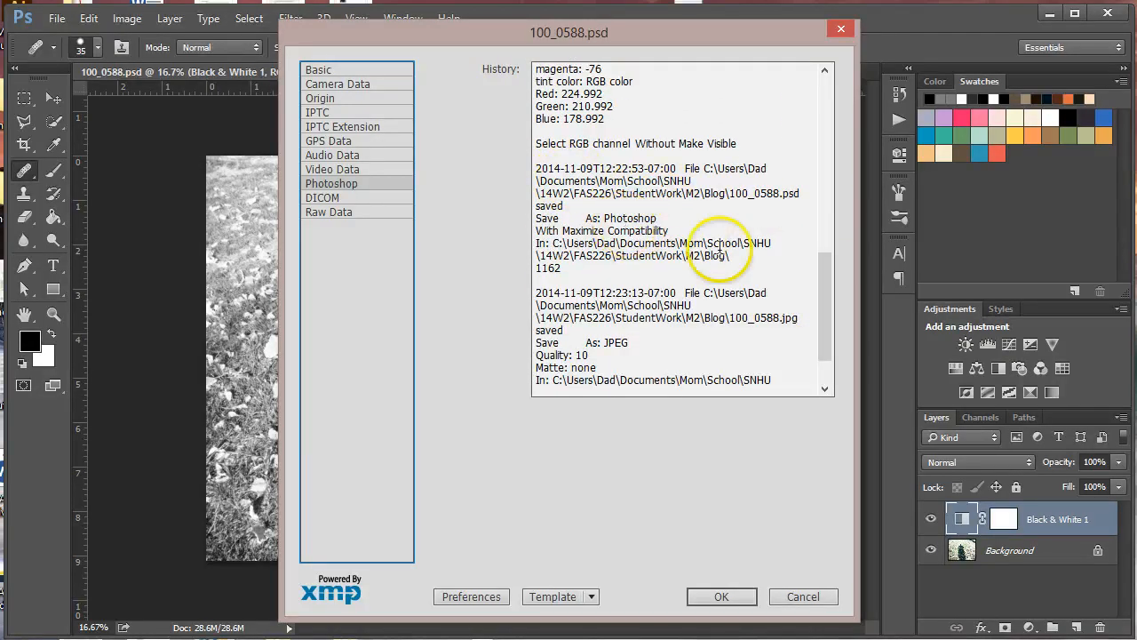
drag(820, 292, 822, 303)
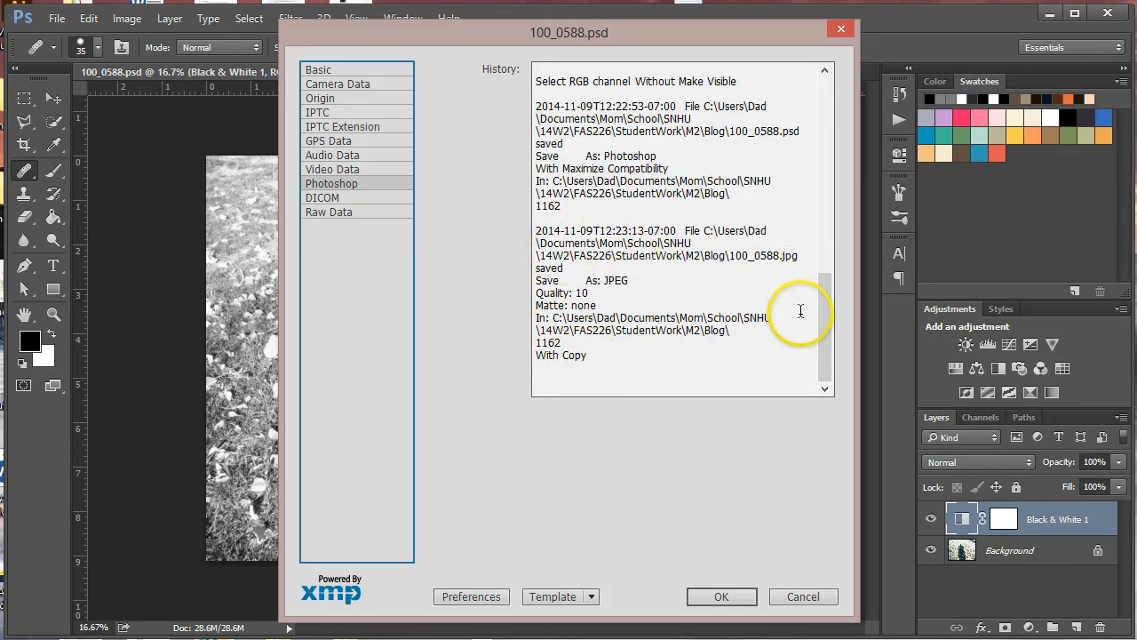
drag(828, 296, 827, 211)
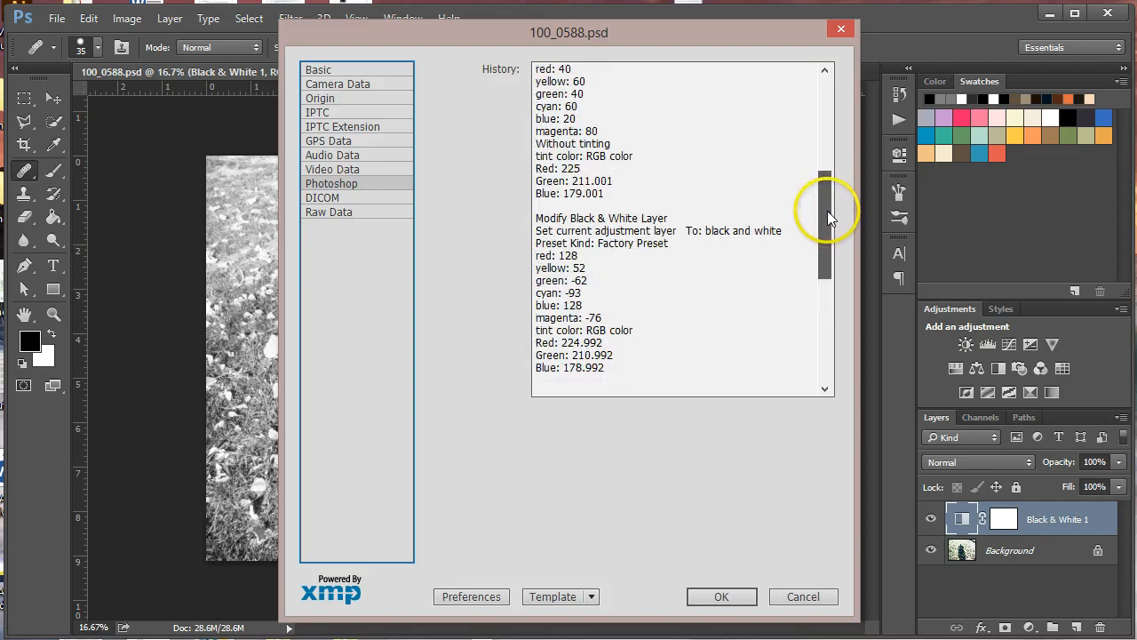
drag(535, 216, 642, 366)
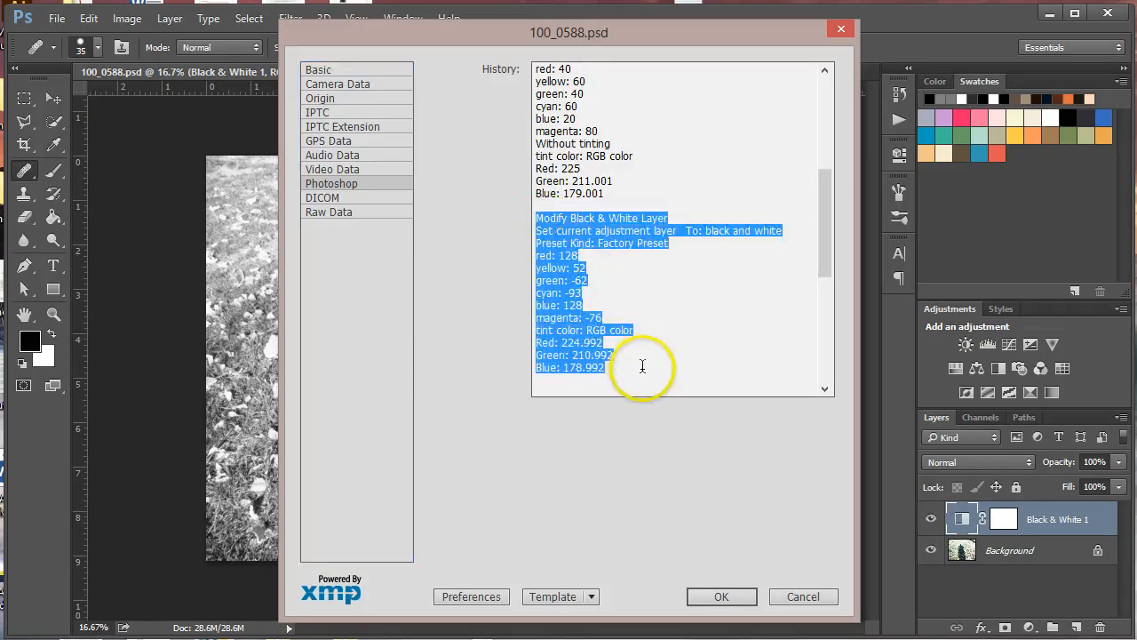
click(642, 289)
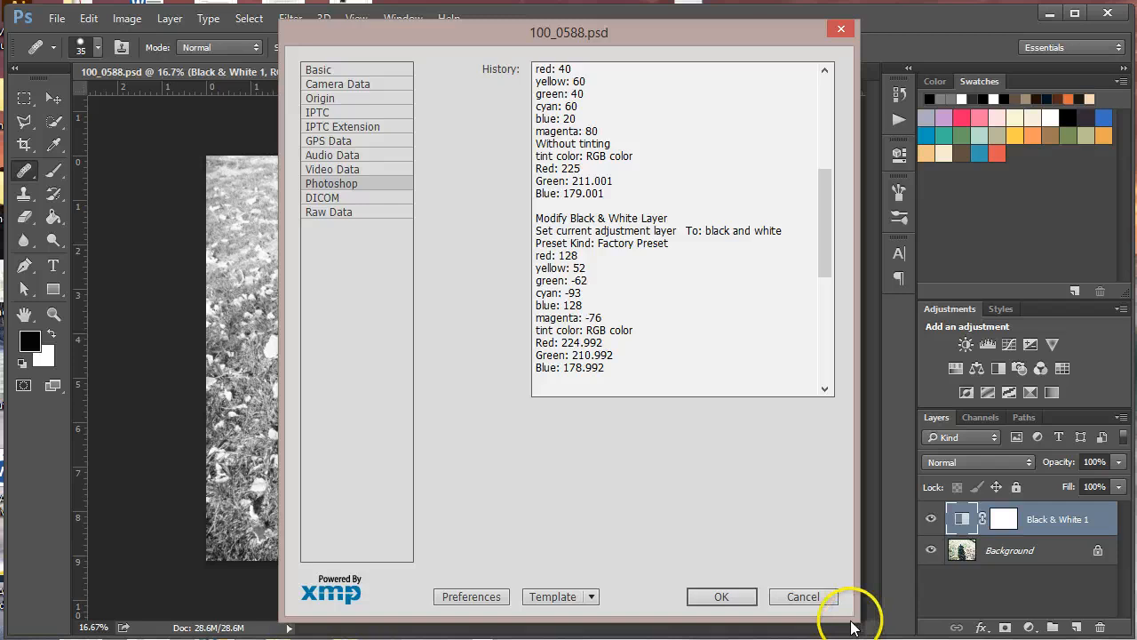
click(736, 603)
click(734, 599)
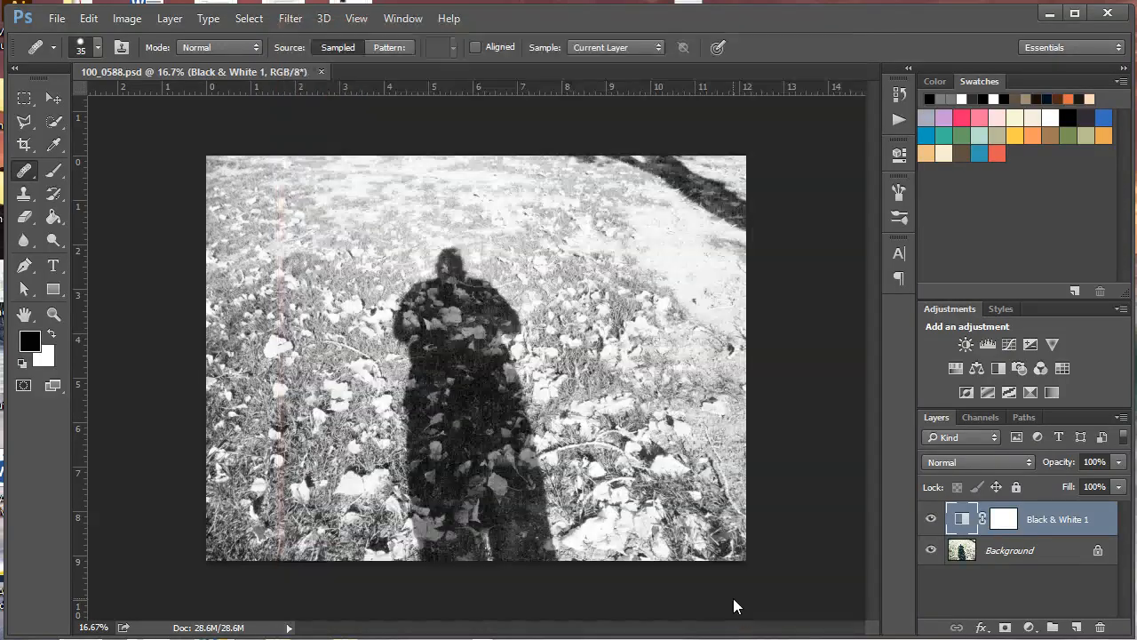
- Close the PSD document and open the saved JPEG copy, 100_0588.jpg
click(320, 72)
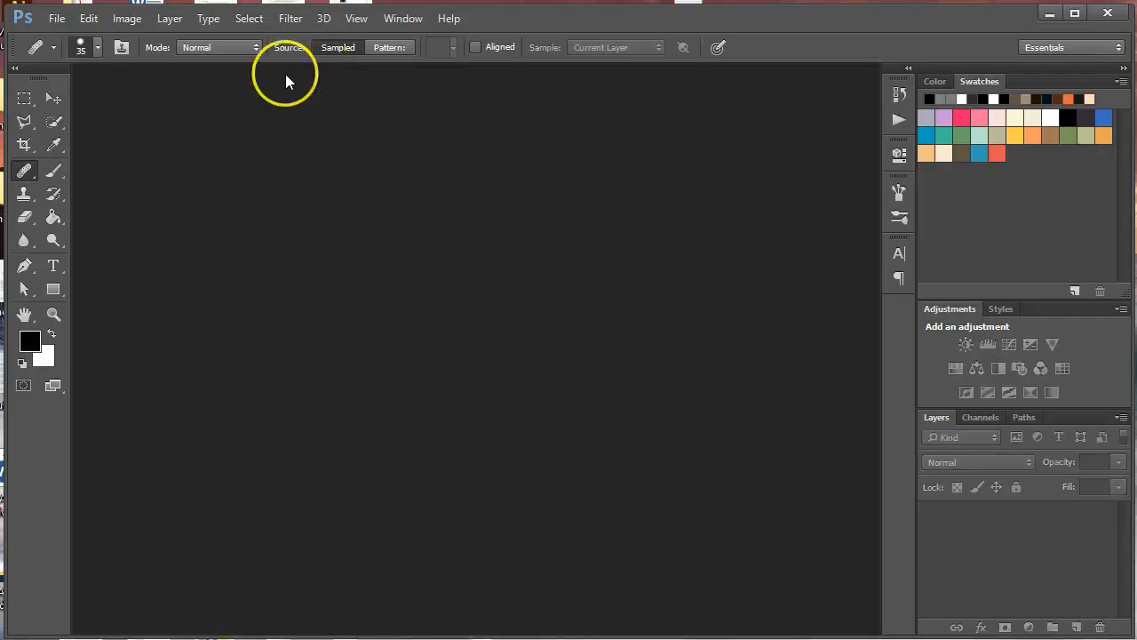
click(56, 19)
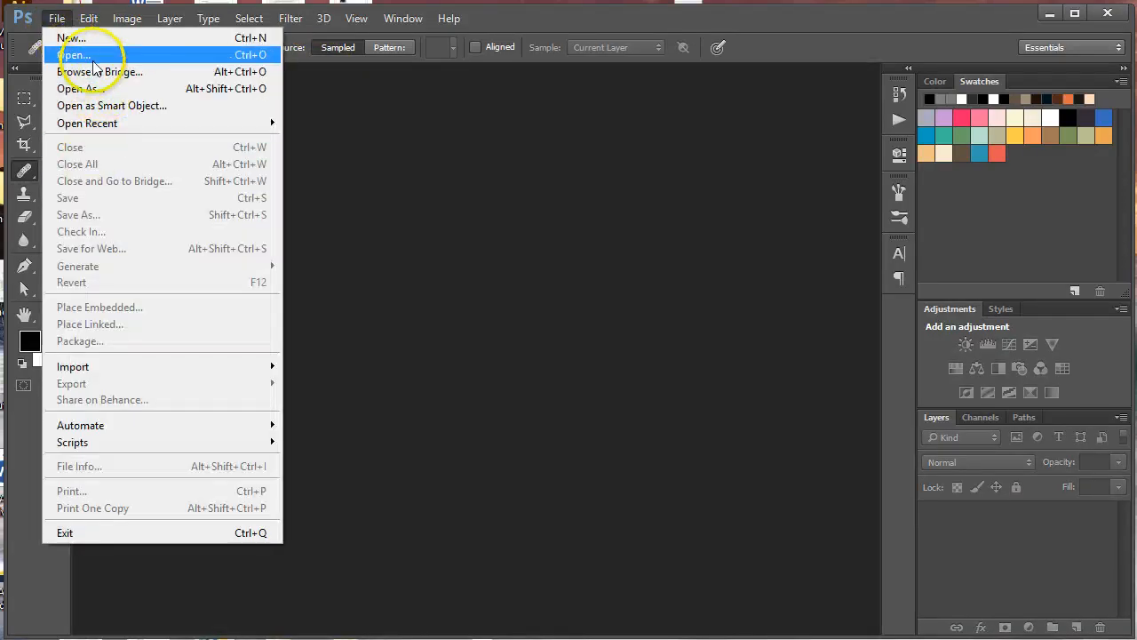
click(92, 59)
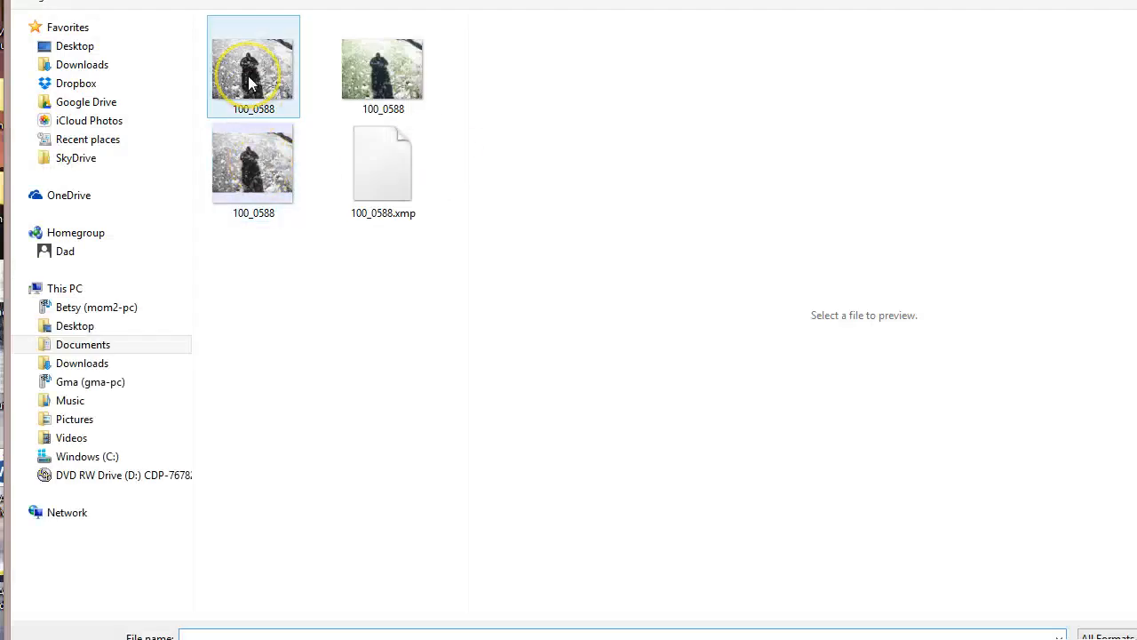
click(249, 83)
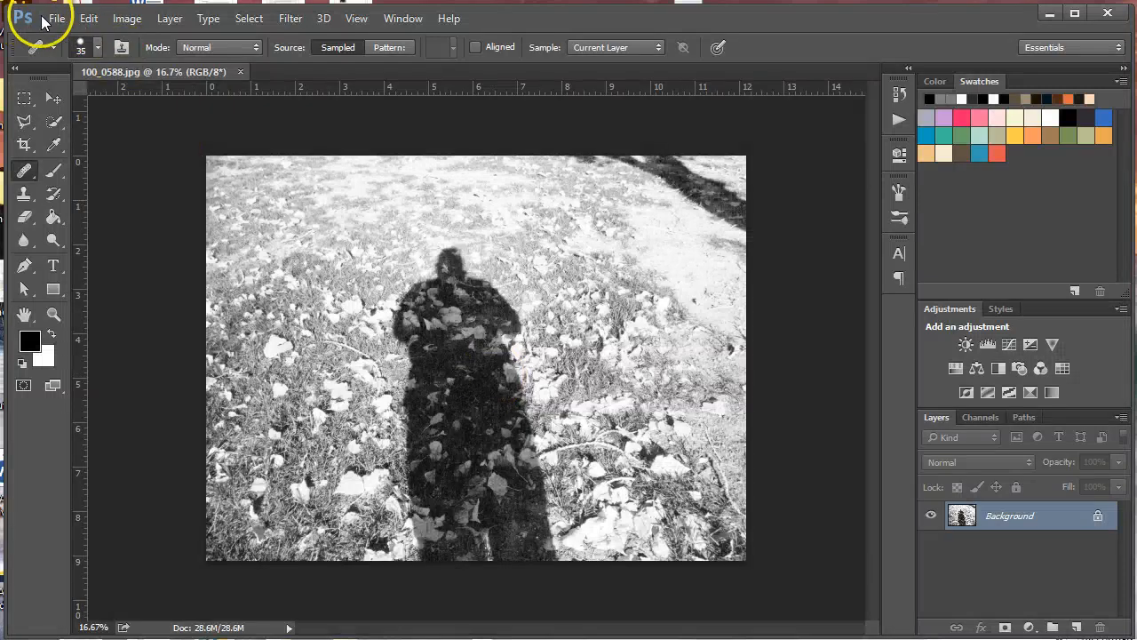
- Review the JPEG's file information, reading the Photoshop history to its end and checking the Basic section, and close it
click(54, 18)
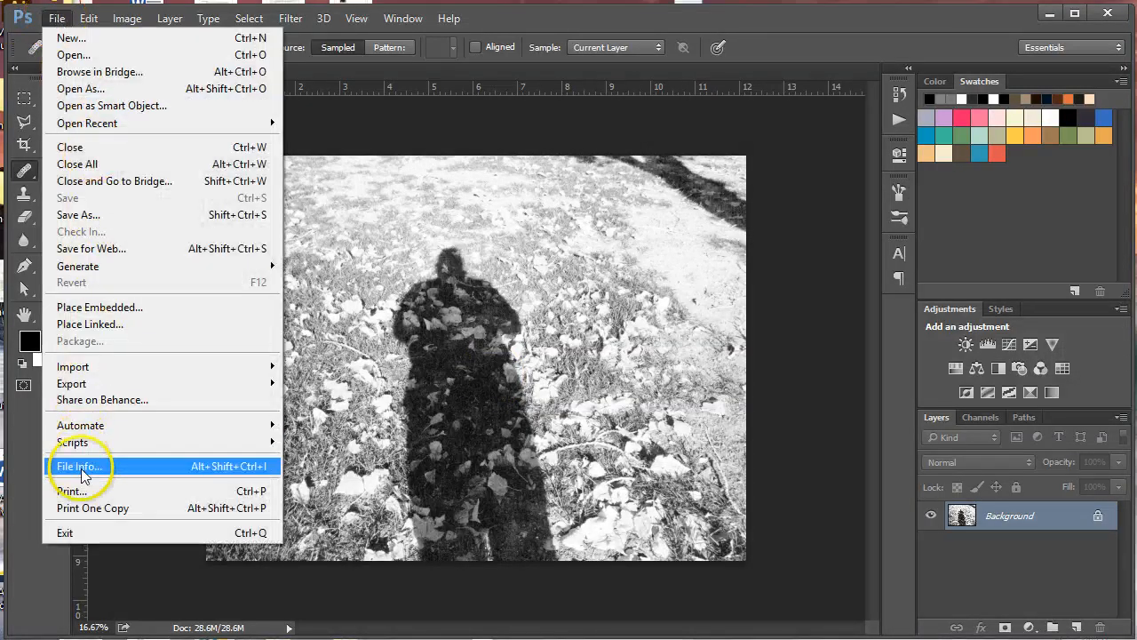
click(82, 469)
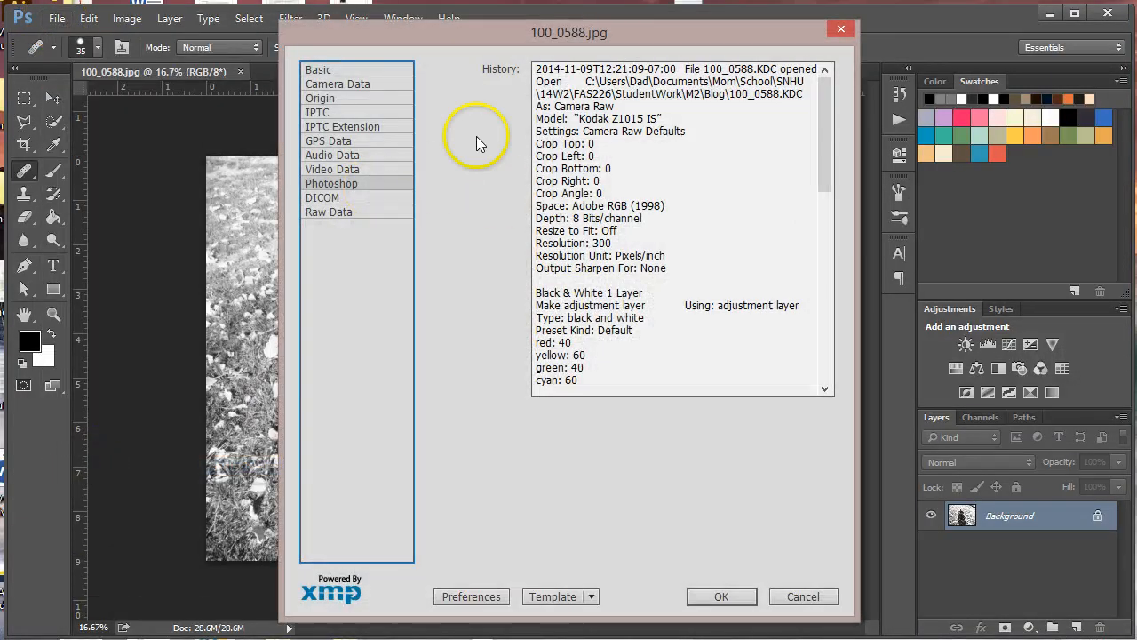
drag(825, 109, 827, 317)
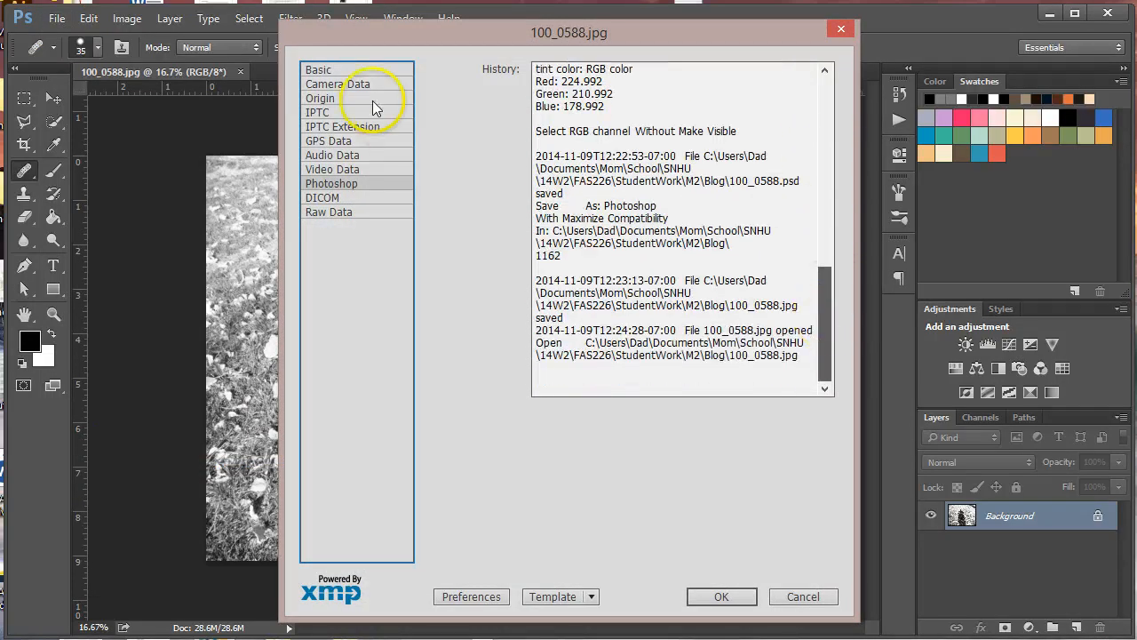
click(318, 71)
click(721, 597)
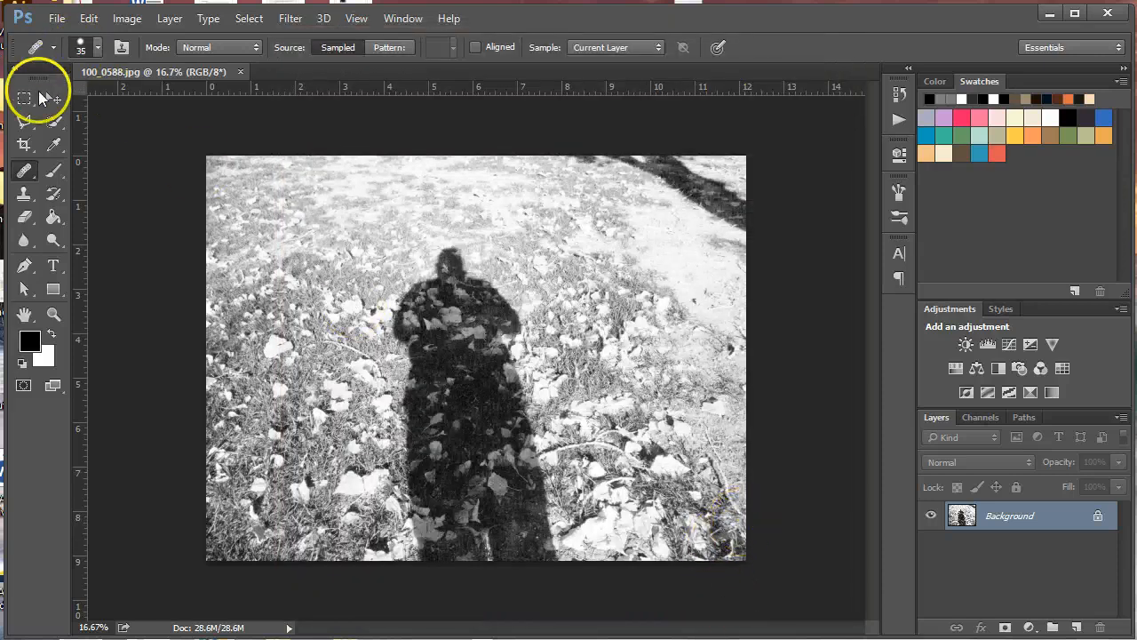
- Switch to the Move tool
click(51, 101)
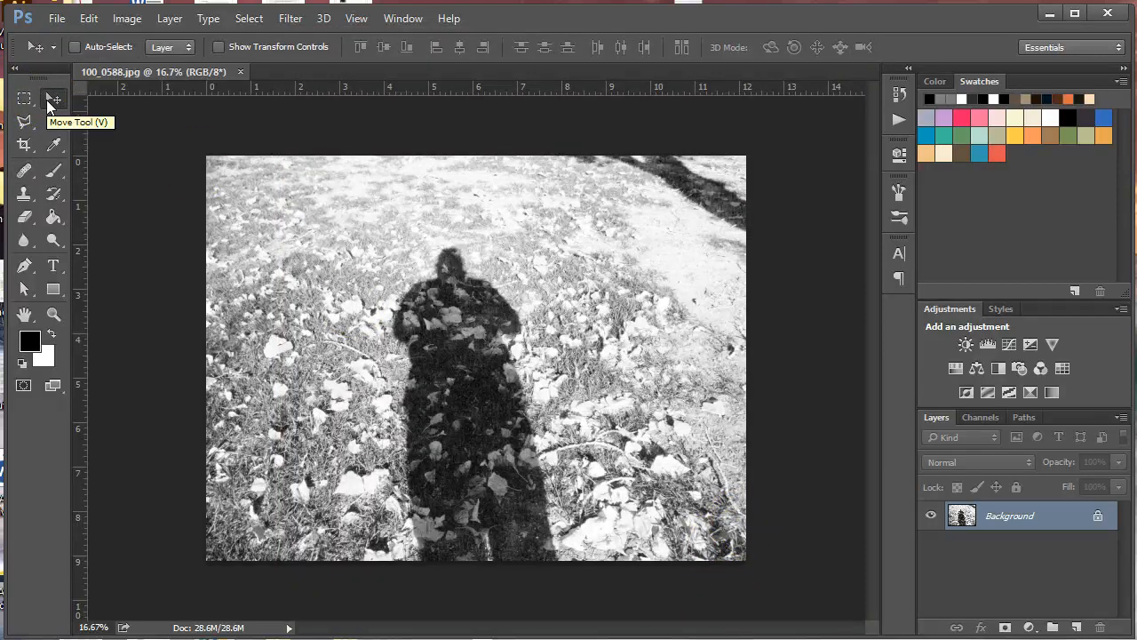